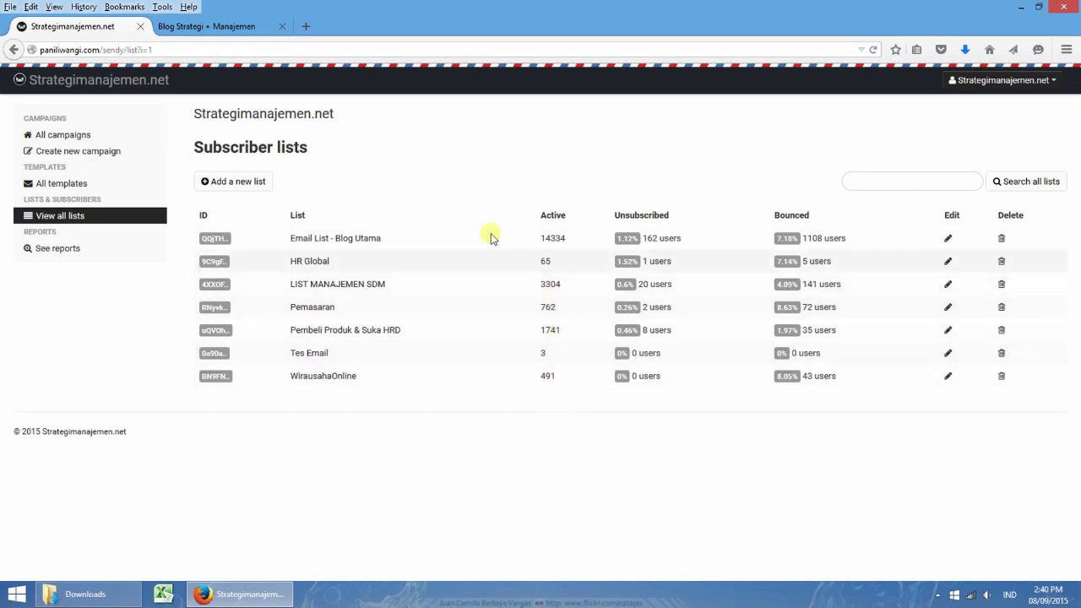
View the free ebook download offers on the Blog Strategi + Manajemen site, and return to the subscriber lists
click(237, 28)
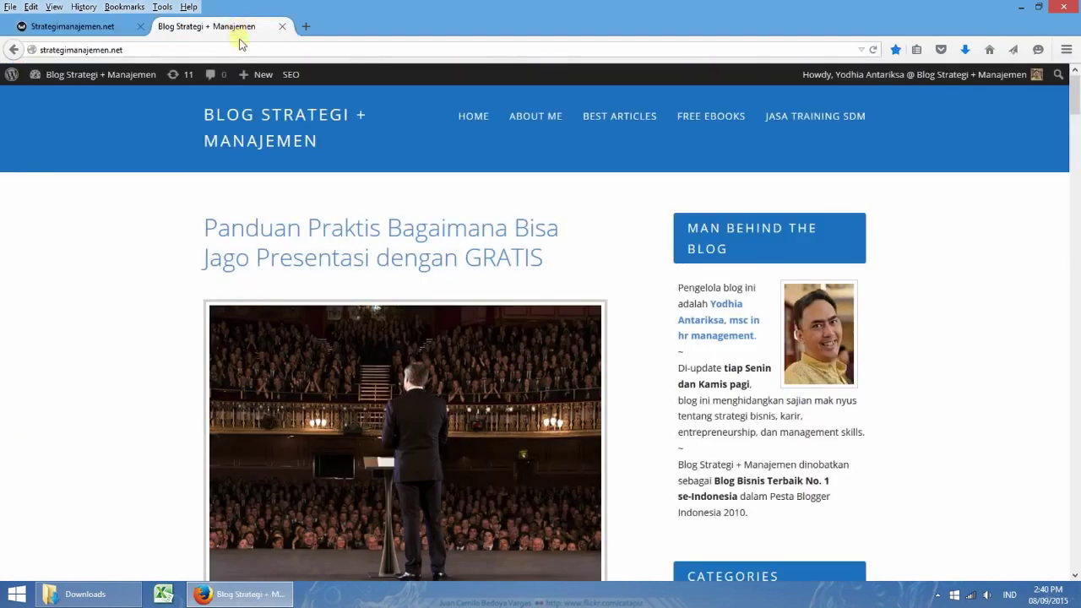
drag(1066, 100, 1073, 249)
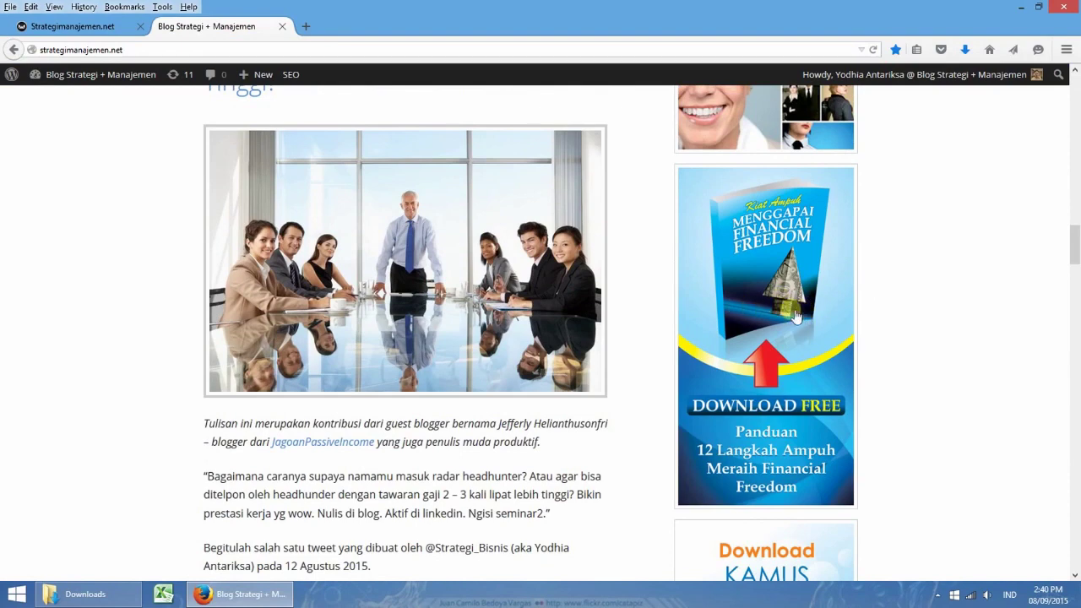
click(83, 30)
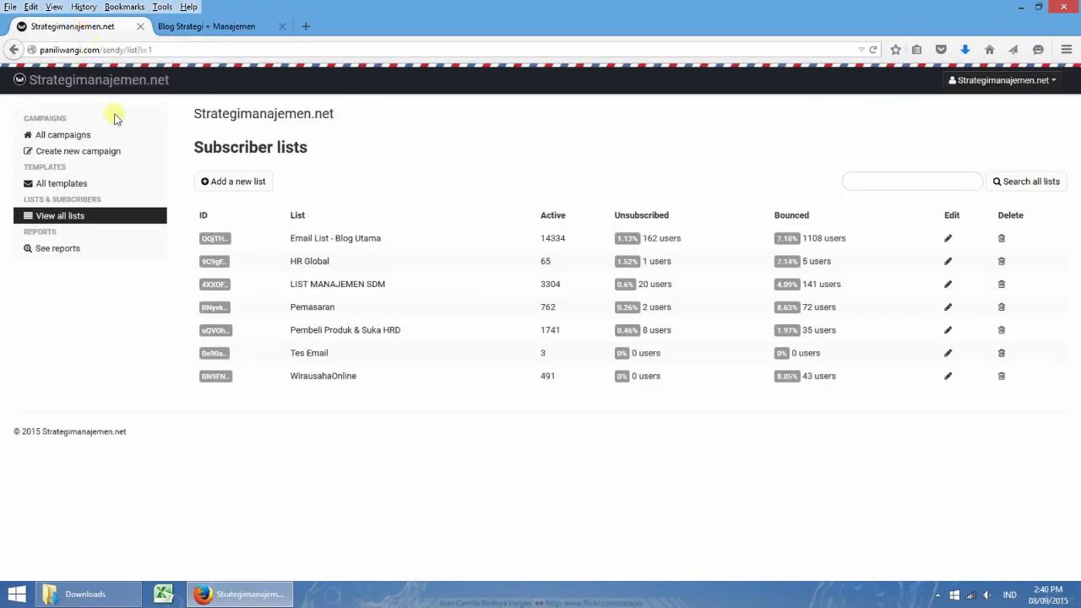
Open the "Email List - Blog Utama" subscriber list and view its existing autoresponders
click(216, 330)
click(264, 386)
click(376, 242)
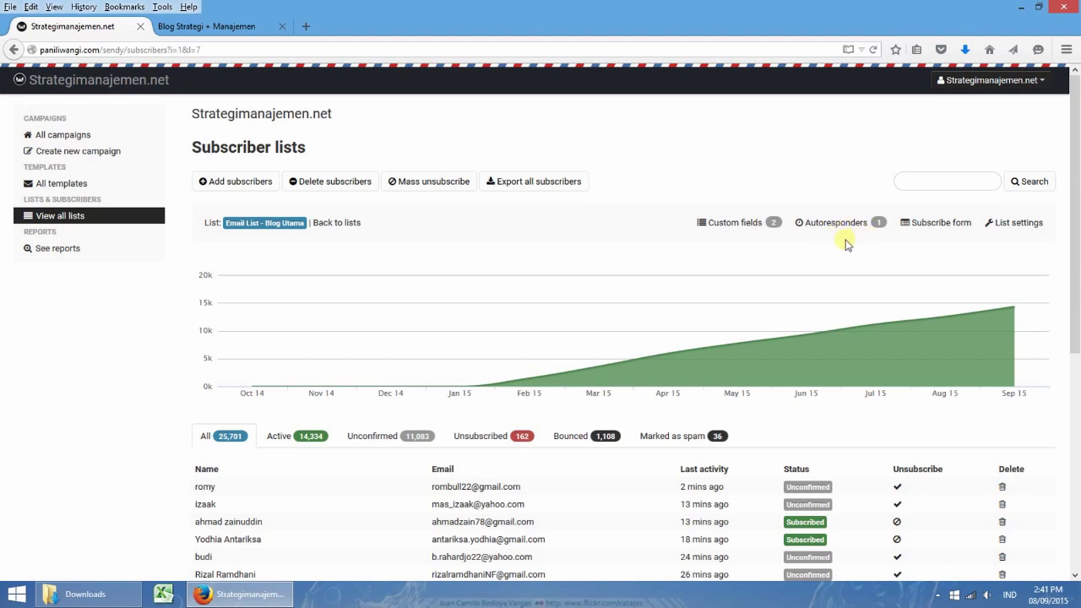
click(839, 228)
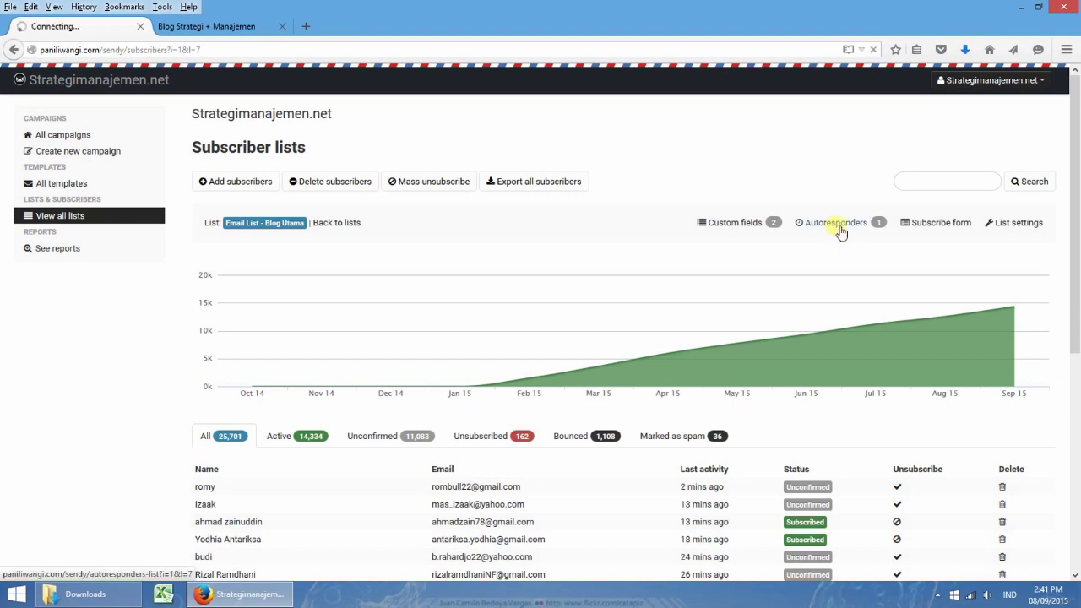
click(10, 50)
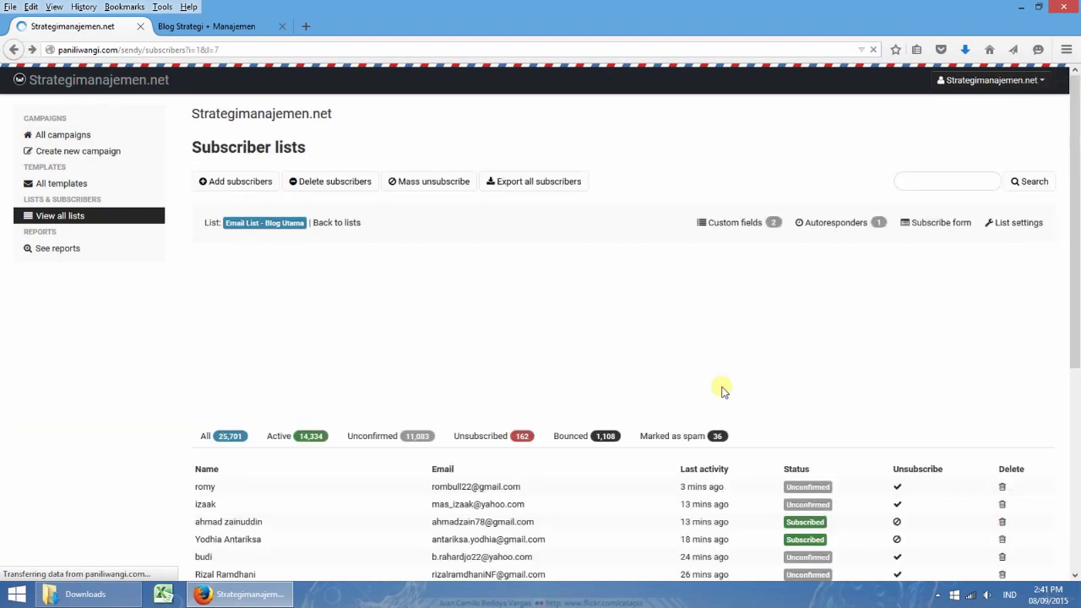
click(832, 225)
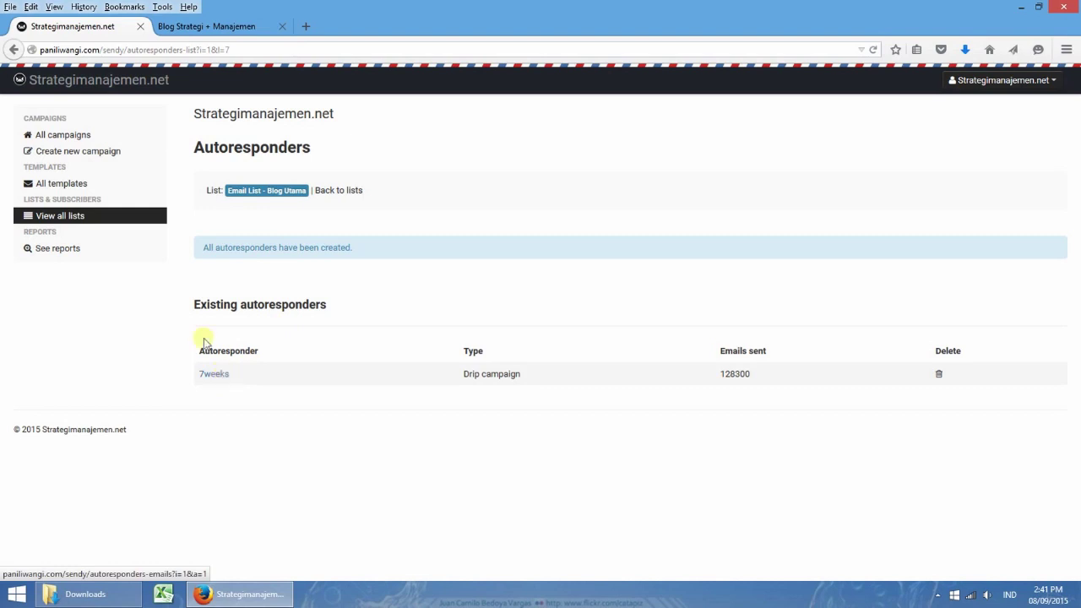
Open the form for creating a new autoresponder in the "Tes Email" list
click(84, 222)
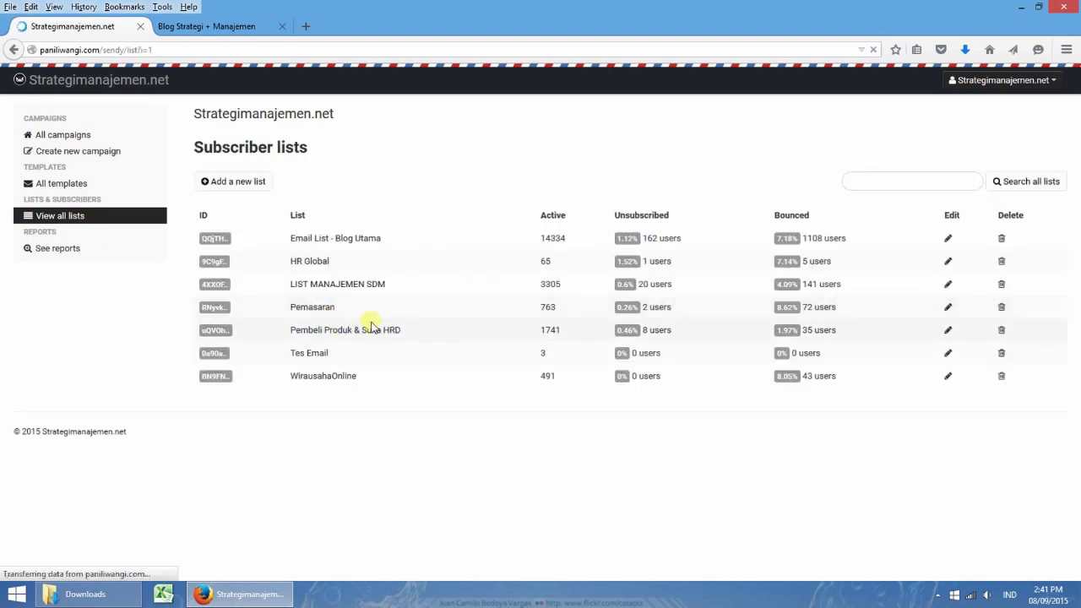
click(322, 355)
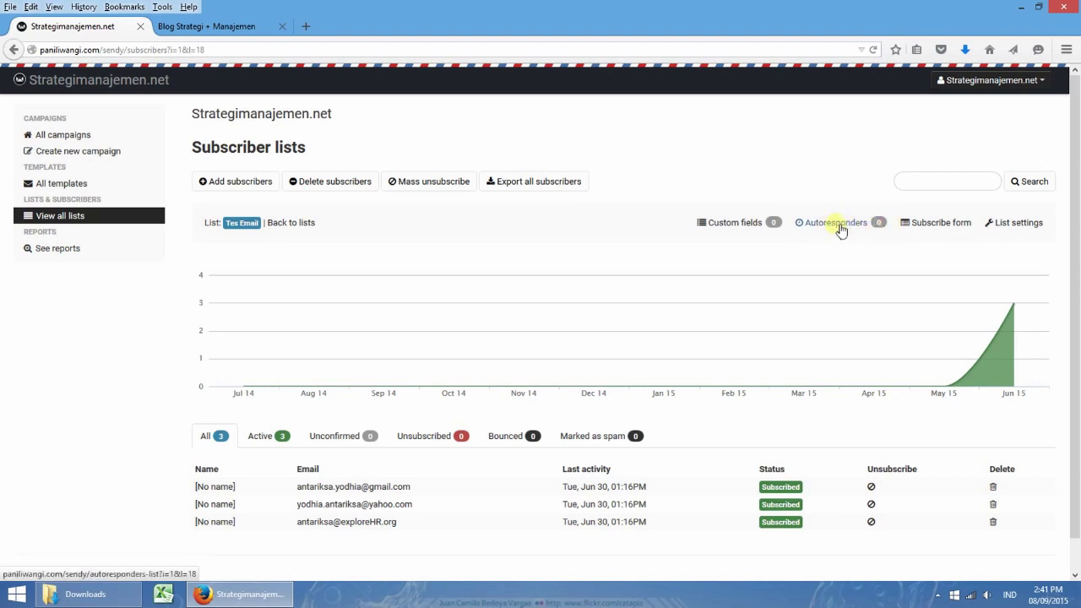
click(836, 224)
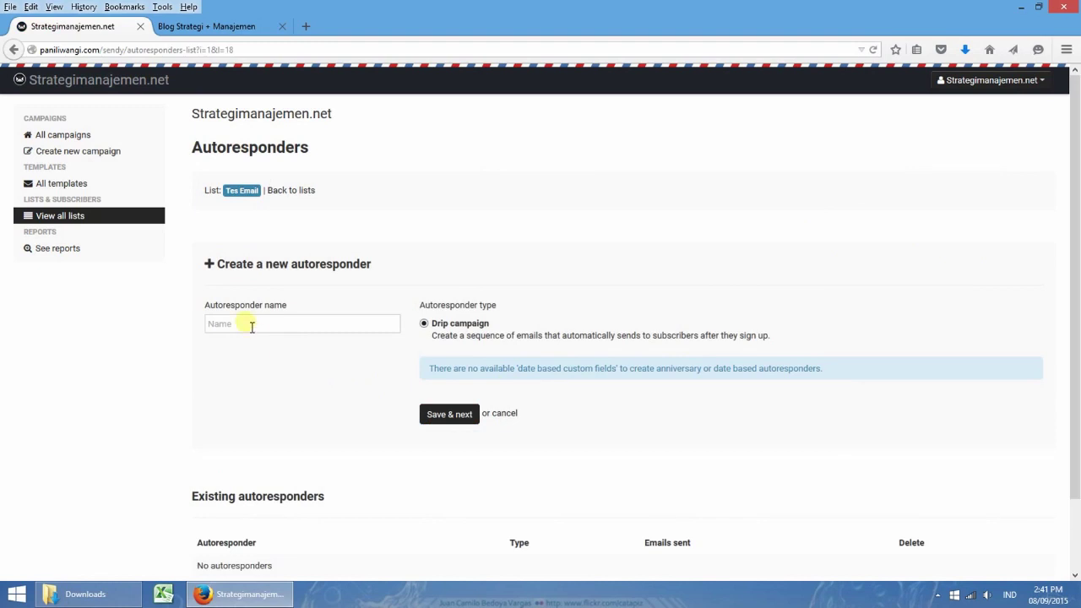
click(262, 327)
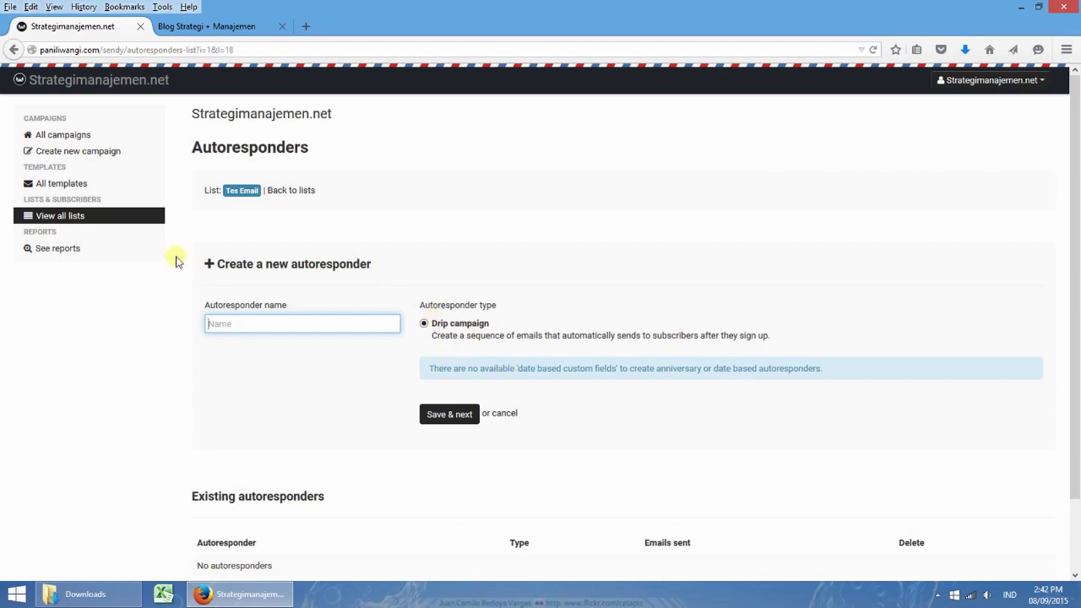
Go back to the "Email List - Blog Utama" list and open its "7weeks" drip campaign autoresponder
click(73, 221)
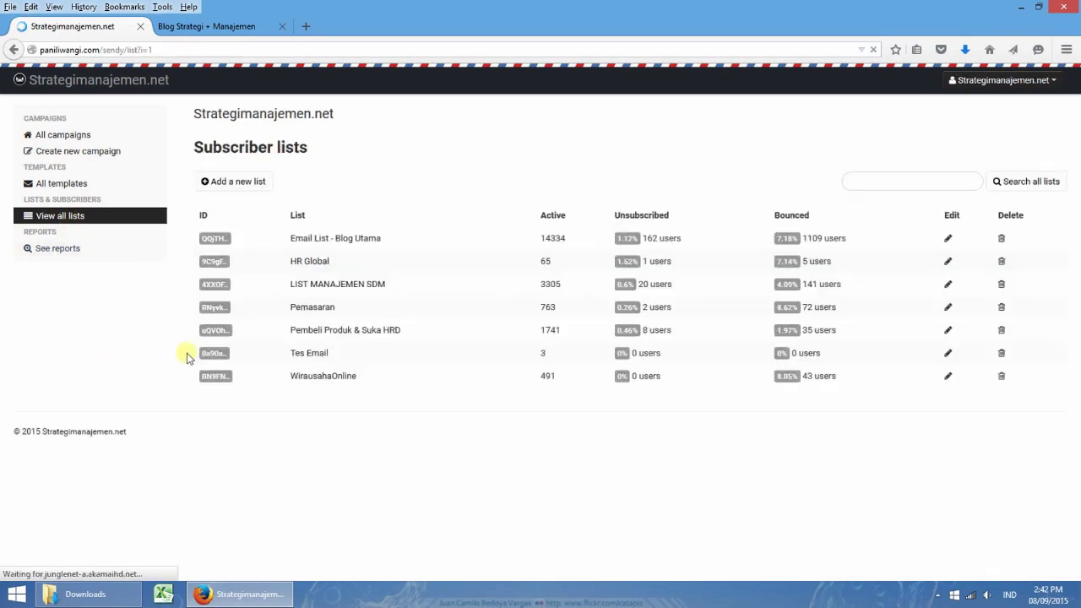
click(361, 242)
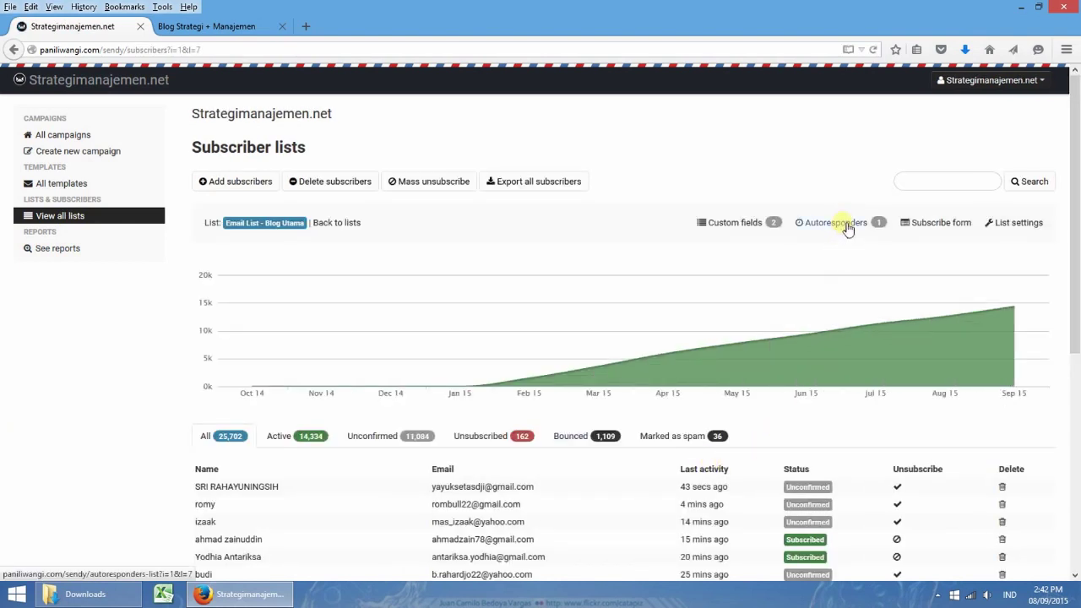
click(847, 228)
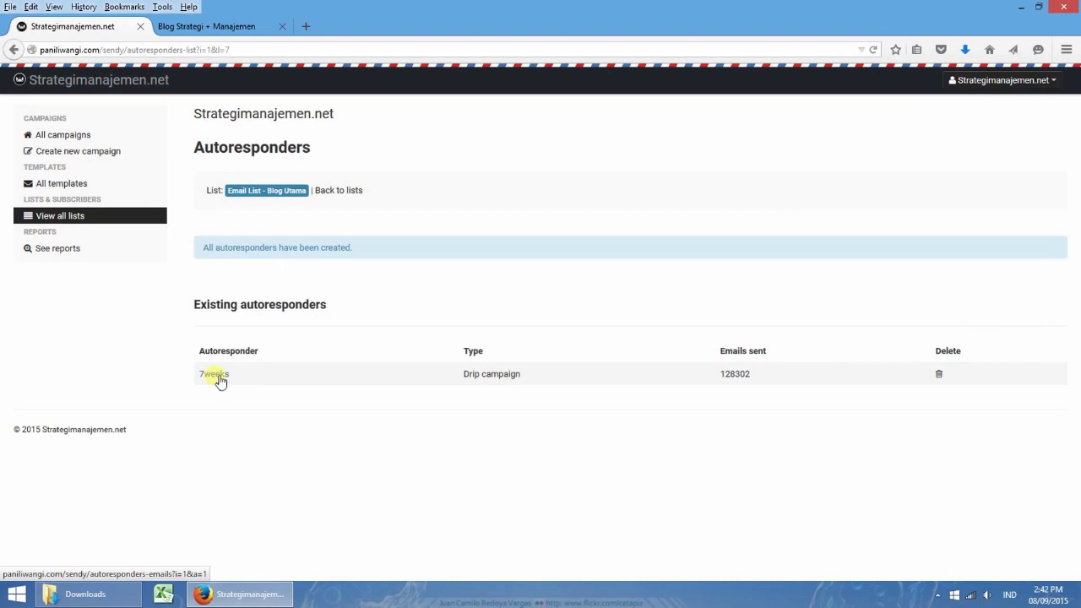
click(218, 376)
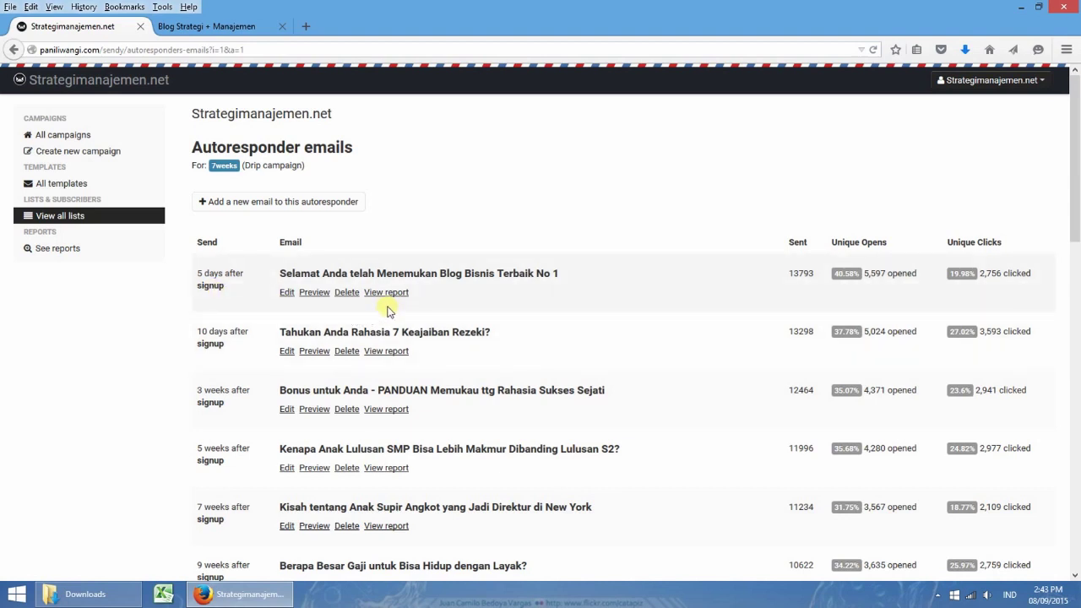
Preview the email sent 5 days after signup, close it, and look through the full 7weeks email sequence
click(326, 296)
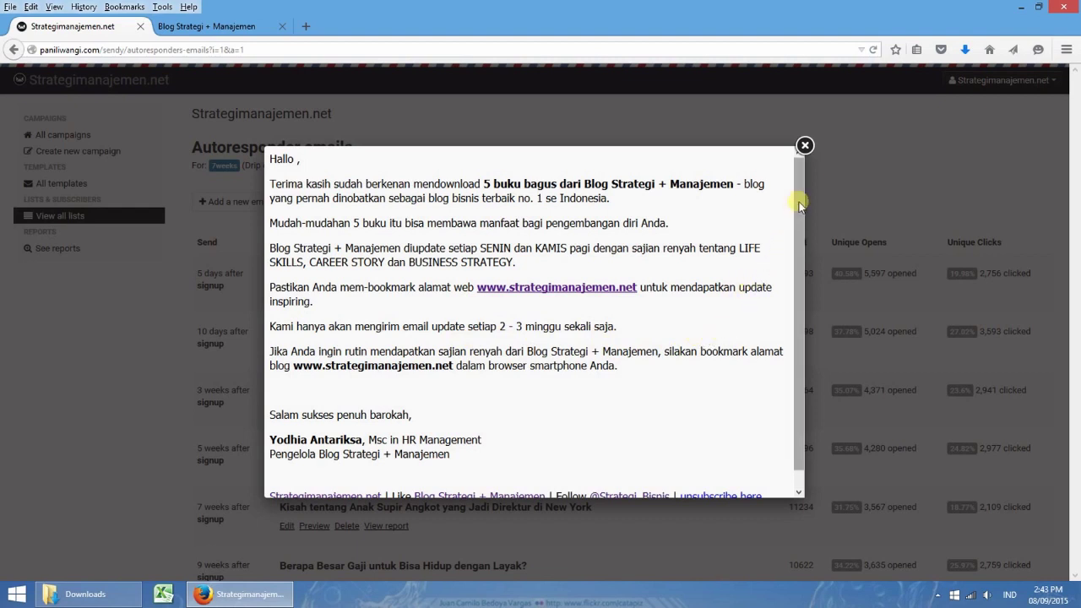
click(804, 146)
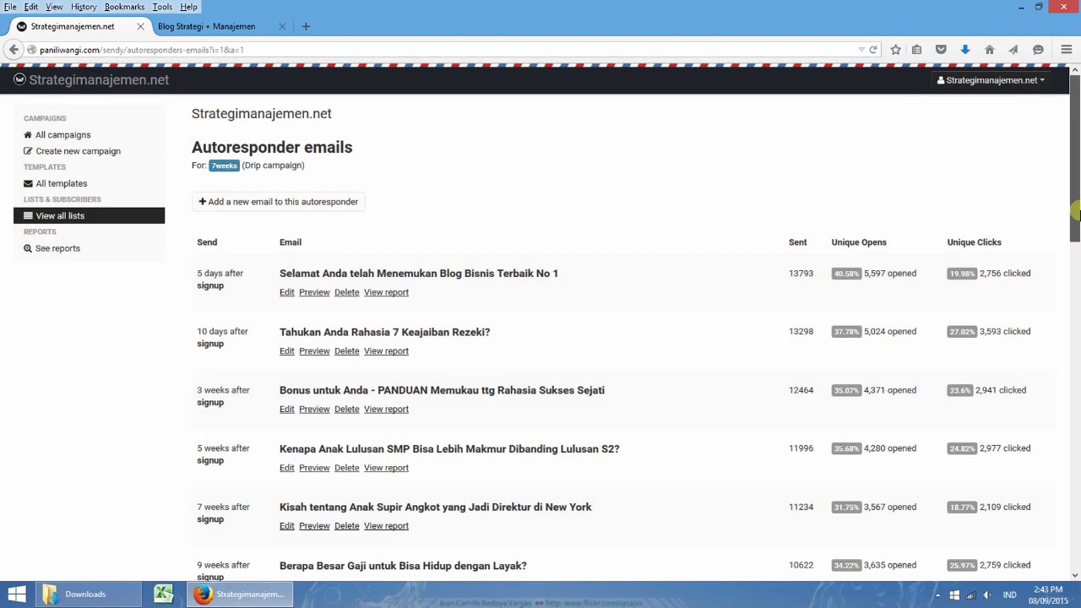
drag(1076, 211, 1076, 541)
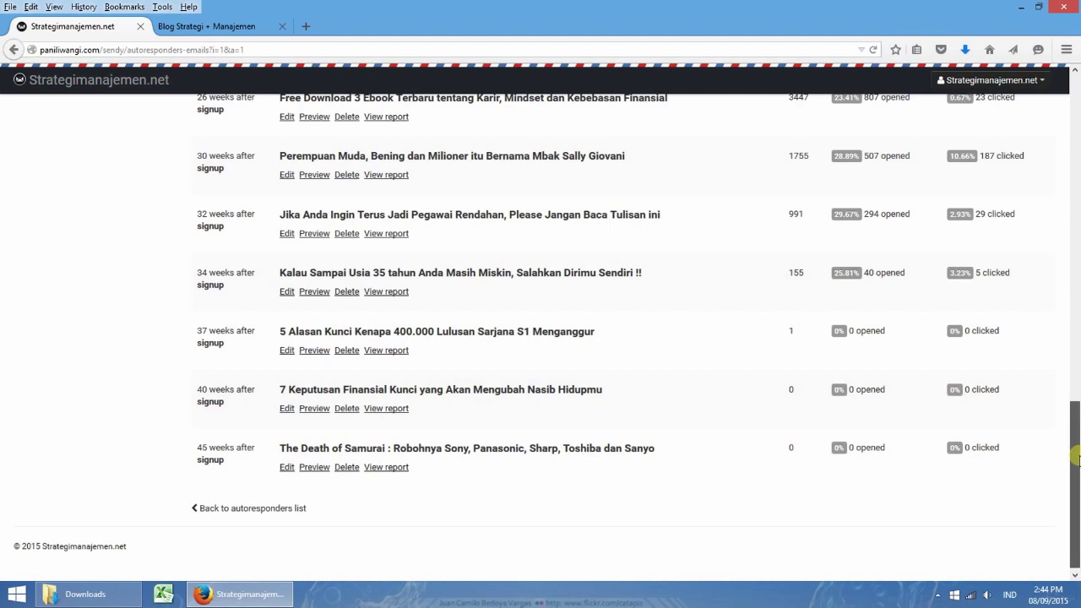
drag(1078, 453, 1076, 114)
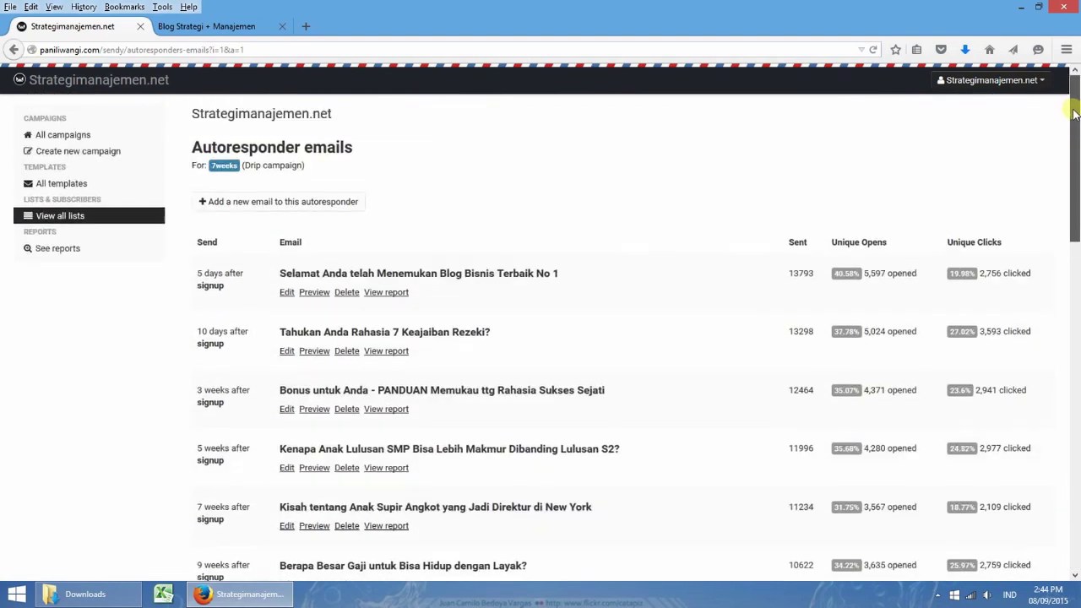
Start a new email in the 7weeks autoresponder with the subject "Selamat Anda telah Menemukan Blog Bisnis Terbaik No 1"
click(276, 201)
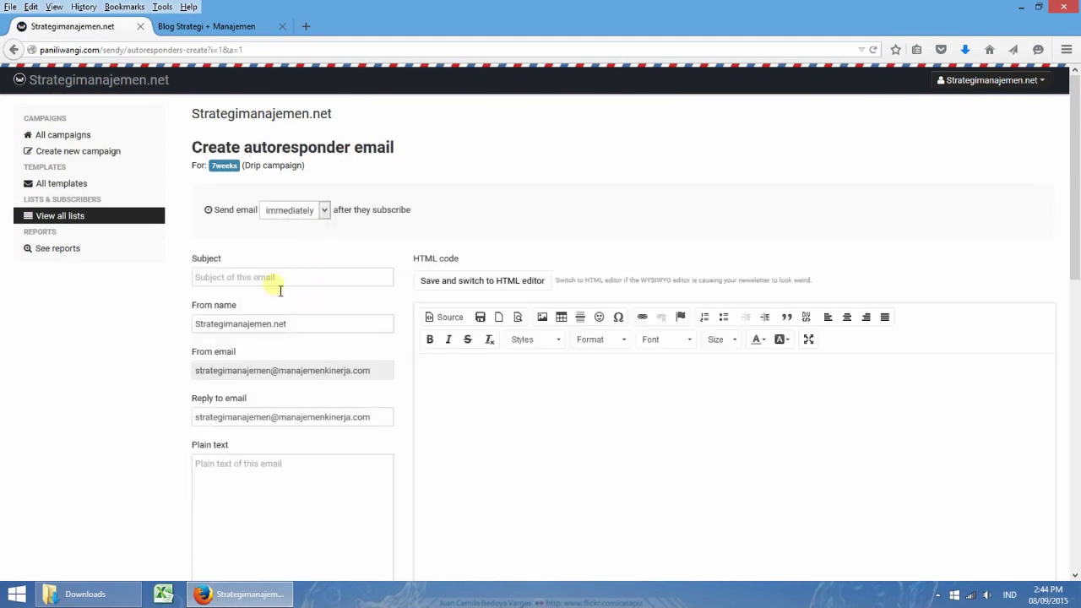
click(279, 283)
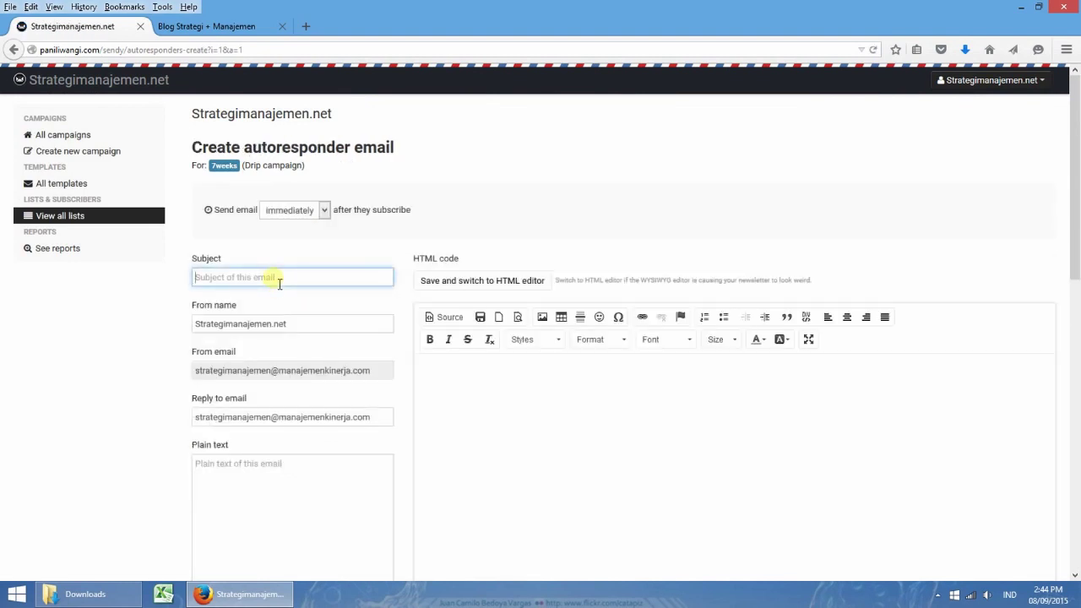
text(S)
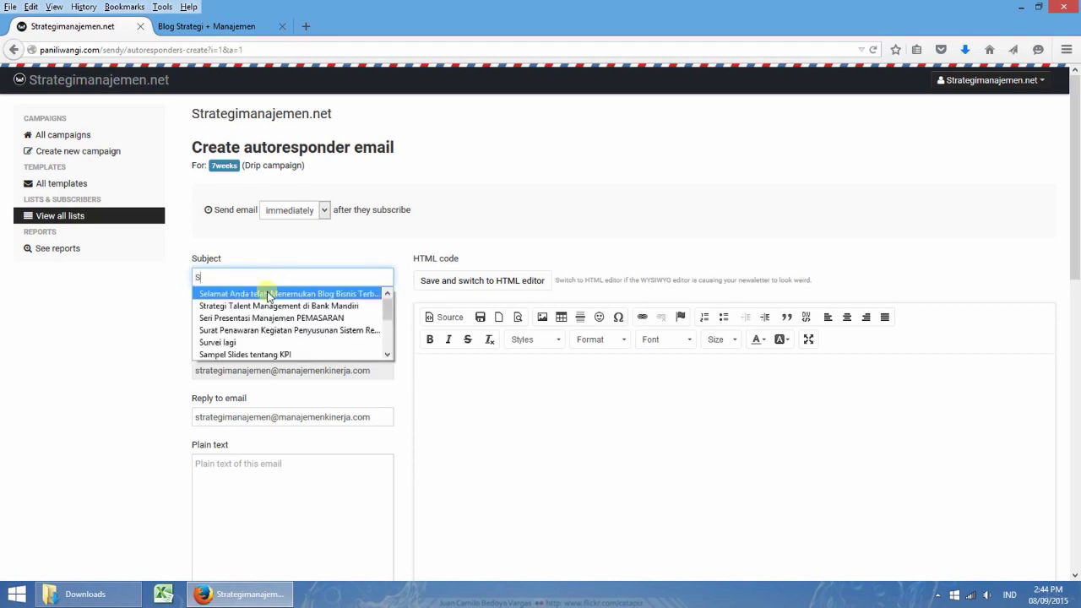
click(266, 293)
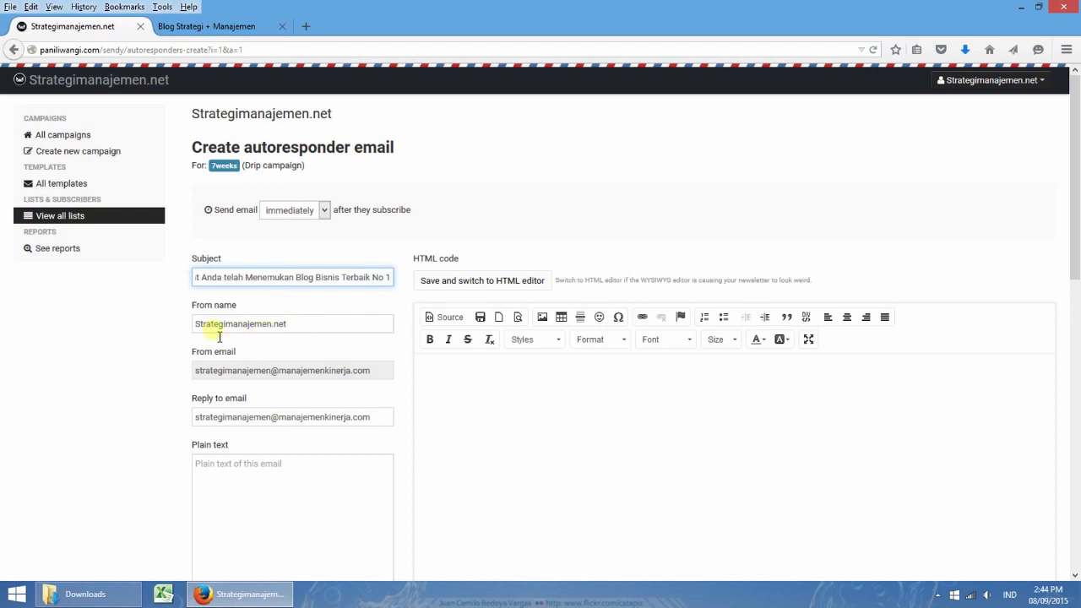
click(501, 384)
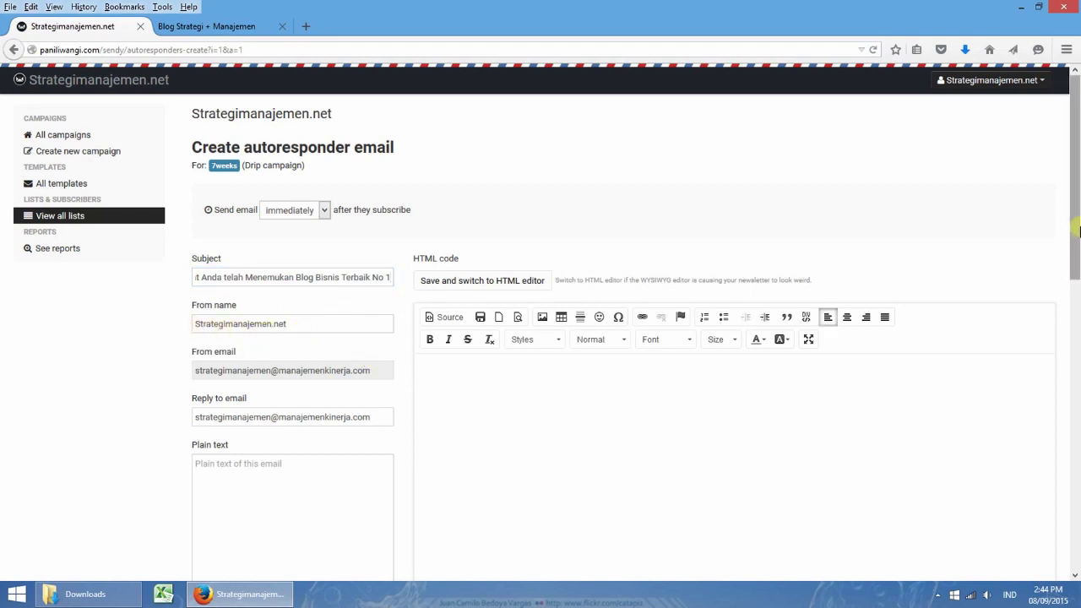
drag(1074, 233, 1077, 431)
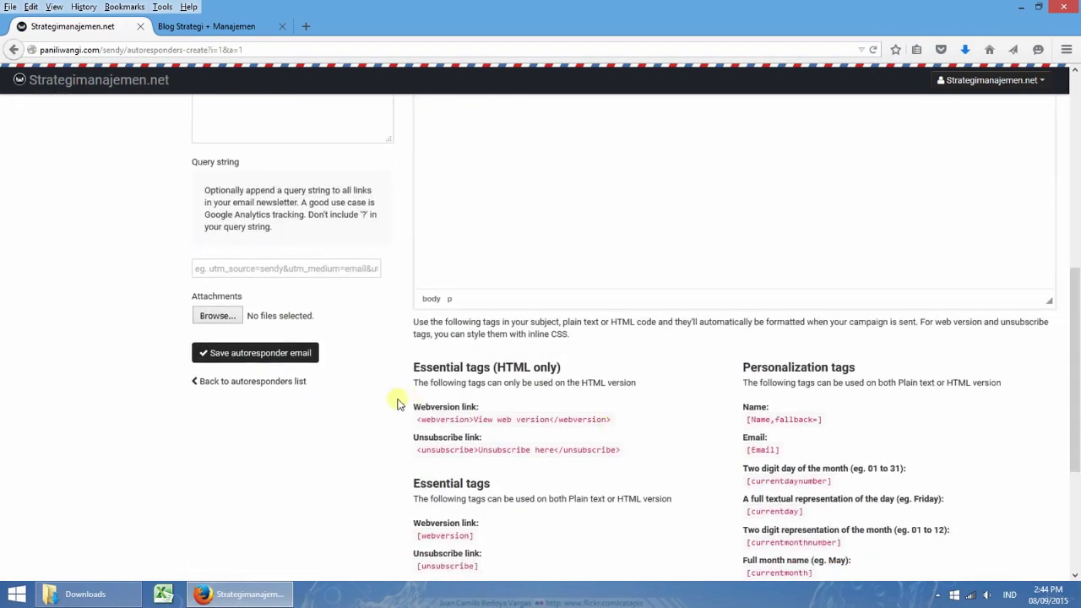
click(295, 361)
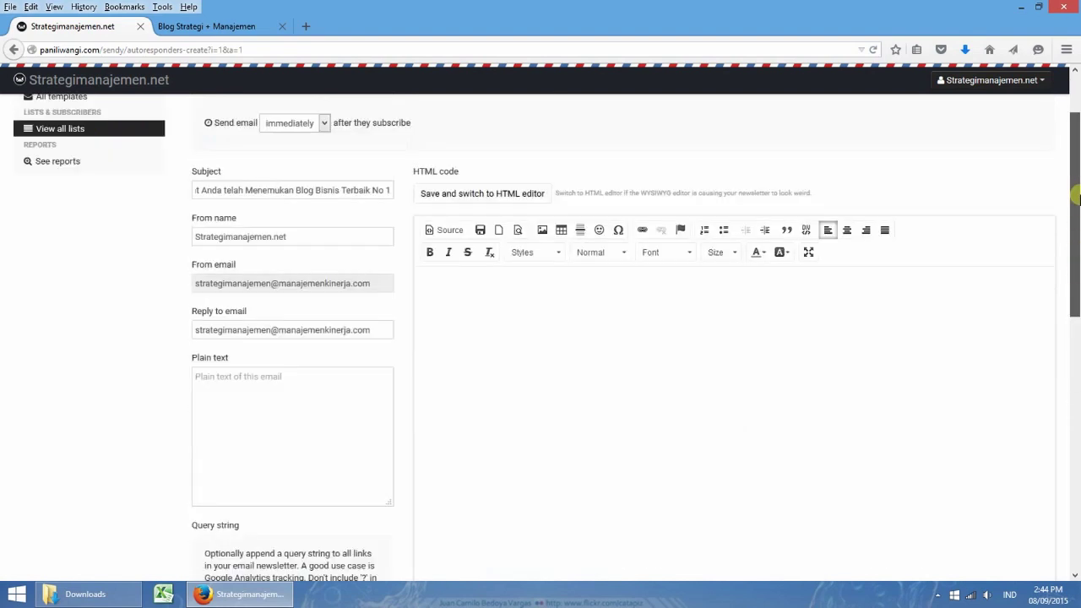
Schedule the new autoresponder email to send 3 days after they subscribe
click(326, 212)
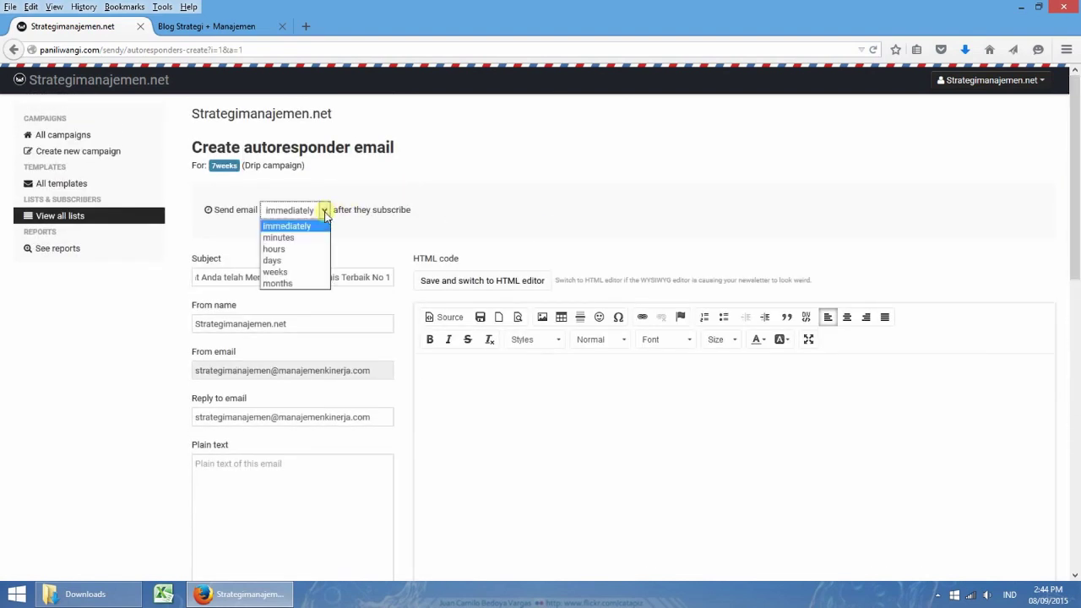
click(301, 284)
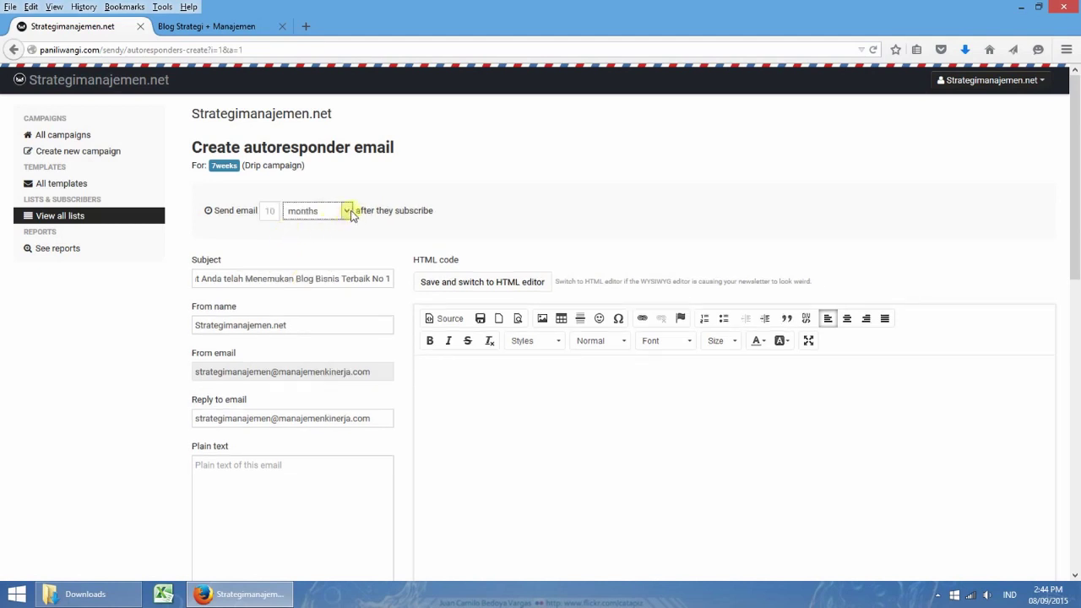
click(346, 211)
click(332, 273)
click(347, 211)
click(323, 250)
click(347, 211)
click(323, 261)
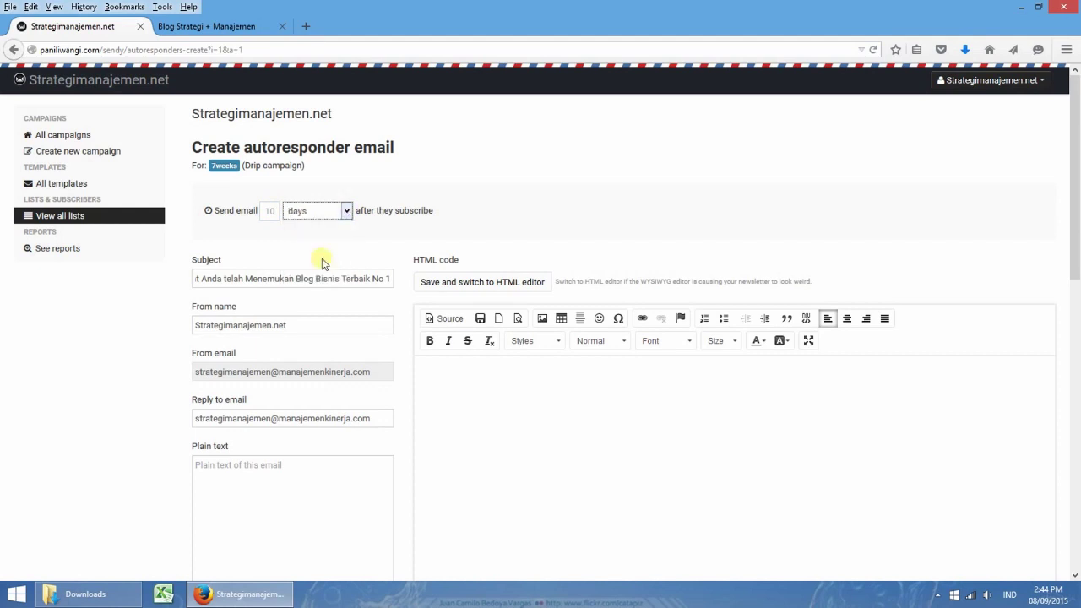
click(272, 212)
text(3)
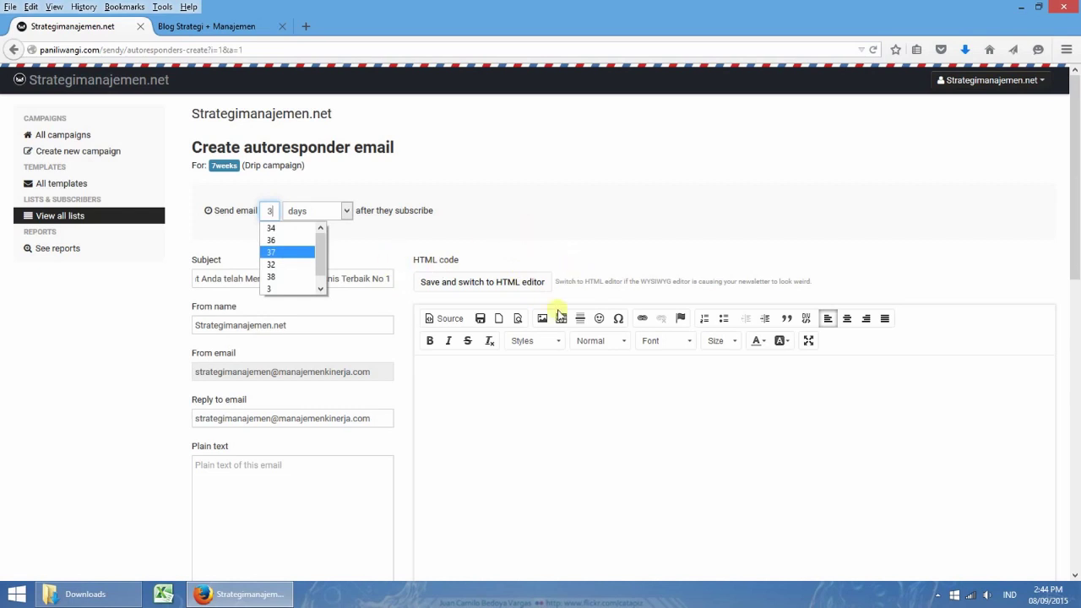
click(513, 387)
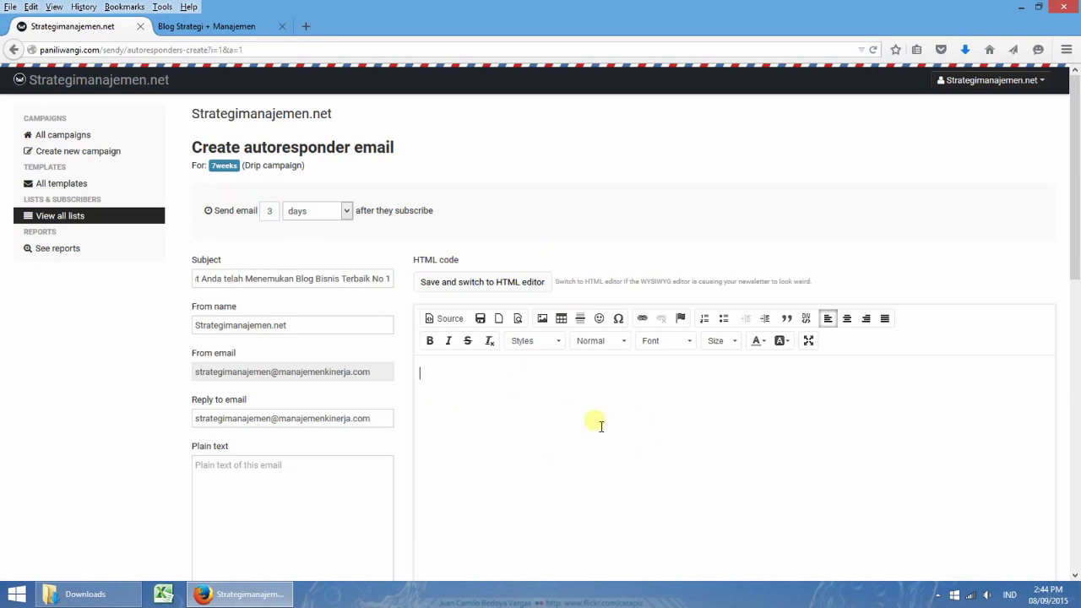
Leave the new email form without saving, return to the 7weeks email sequence and preview the email sent 5 days after signup
mouse_move(1077, 245)
mouse_down()
mouse_move(1078, 264)
mouse_move(1078, 231)
mouse_up()
click(1079, 349)
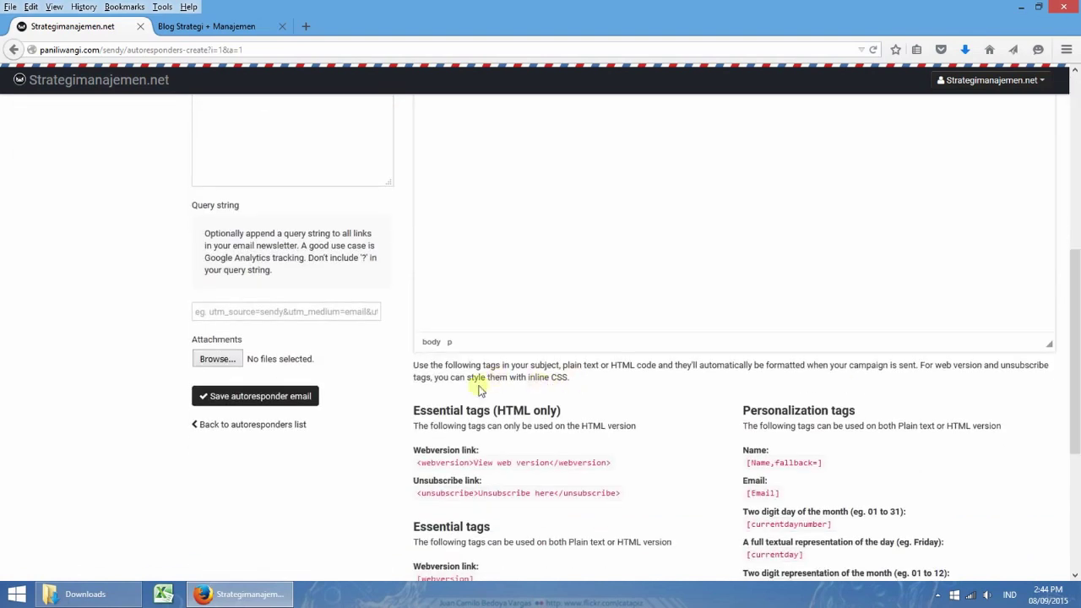
scroll(747, 215, up, 5)
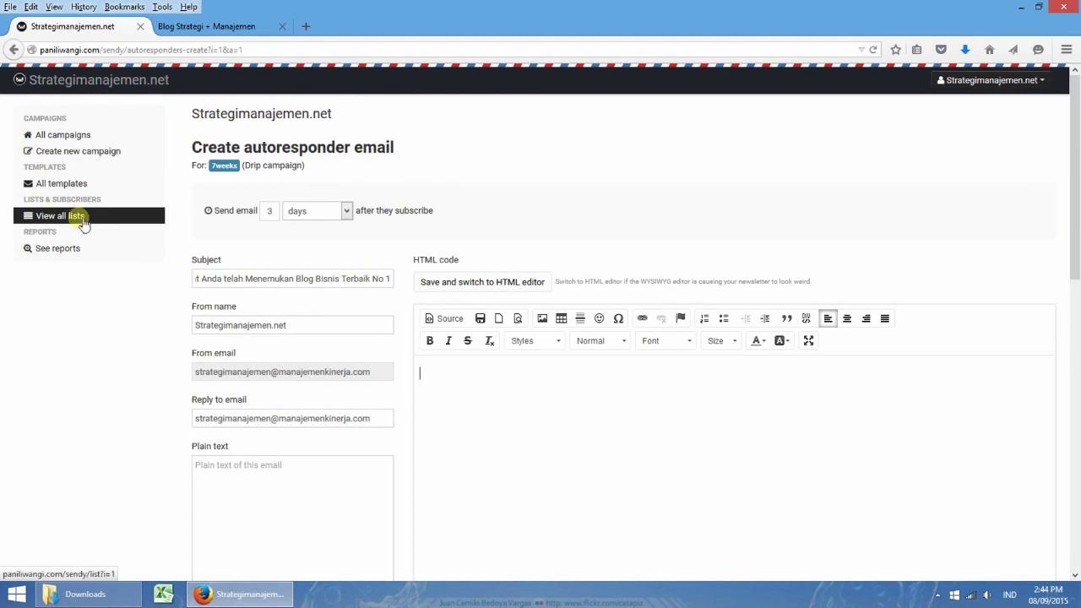
click(222, 166)
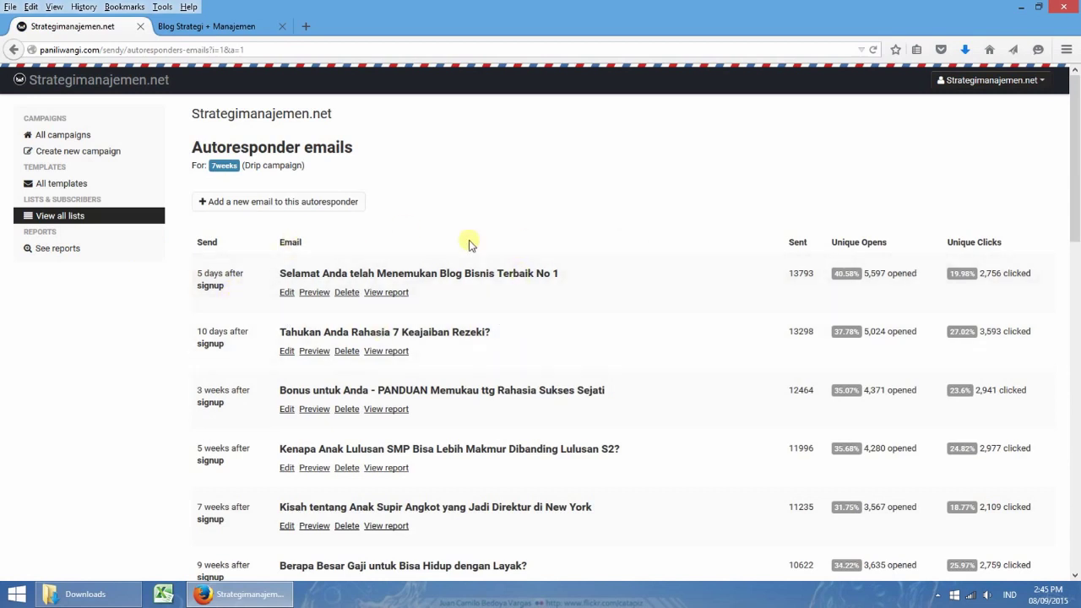
click(321, 300)
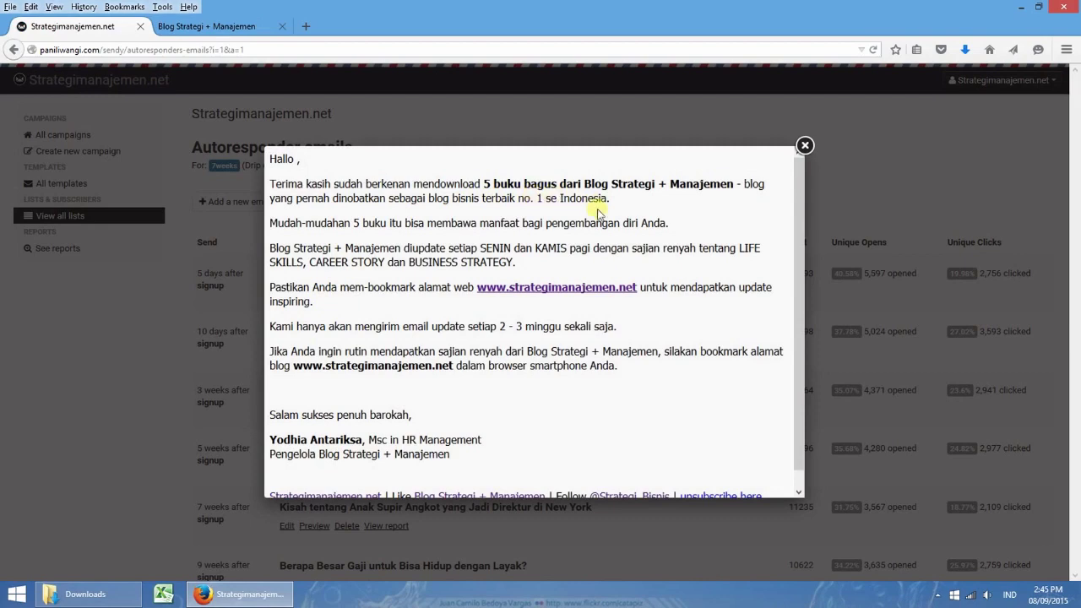
Close the preview, open the email sent 5 days after signup for editing and switch it to the WYSIWYG editor
click(803, 148)
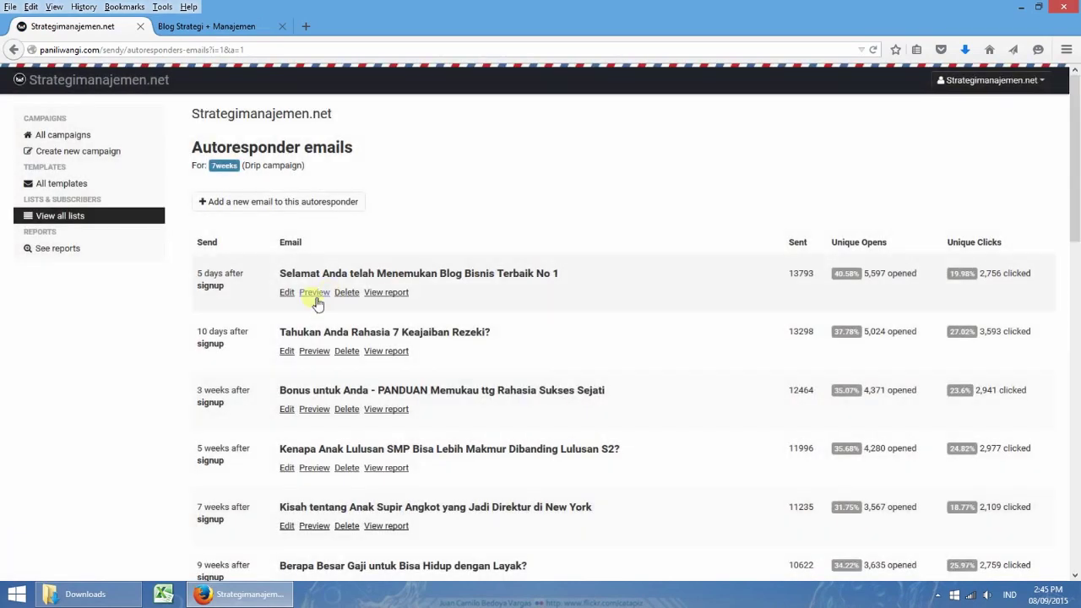
click(287, 293)
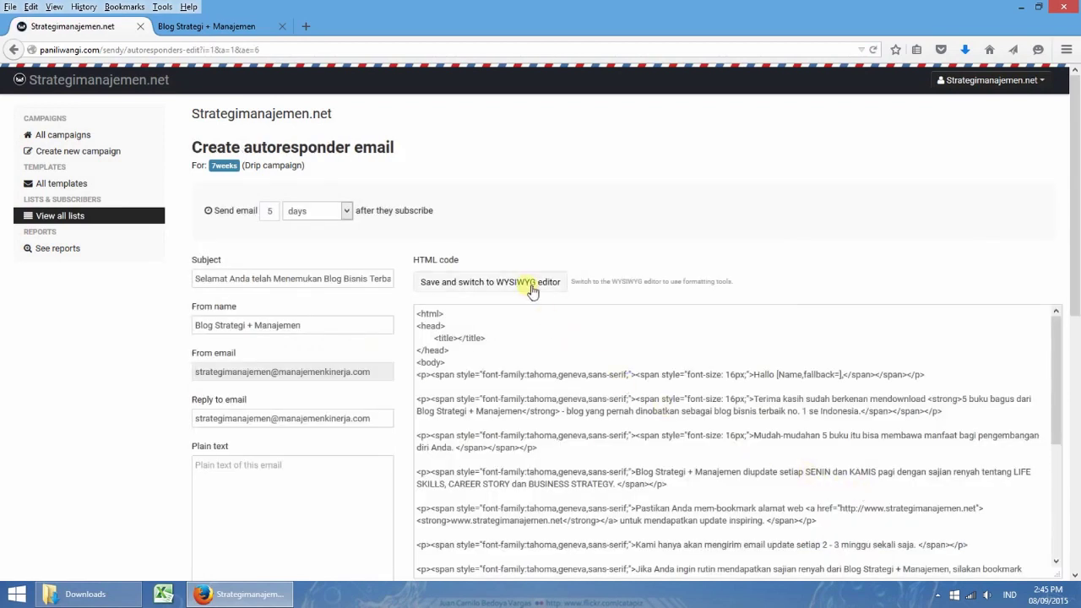
click(532, 289)
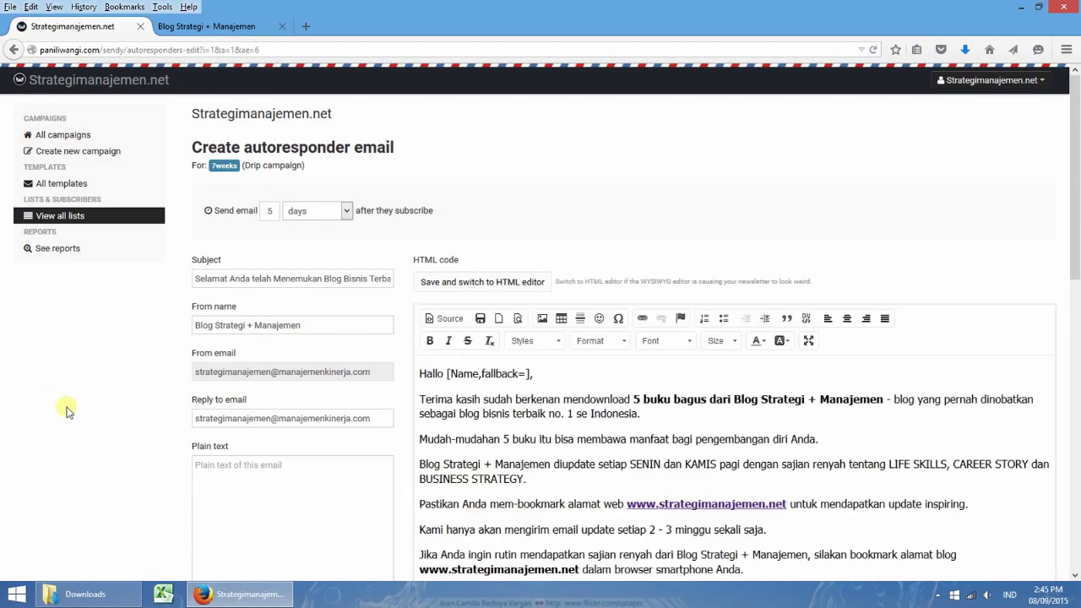
Highlight the [Name,fallback=] personalization tag in the email's greeting line
drag(1079, 278, 1077, 311)
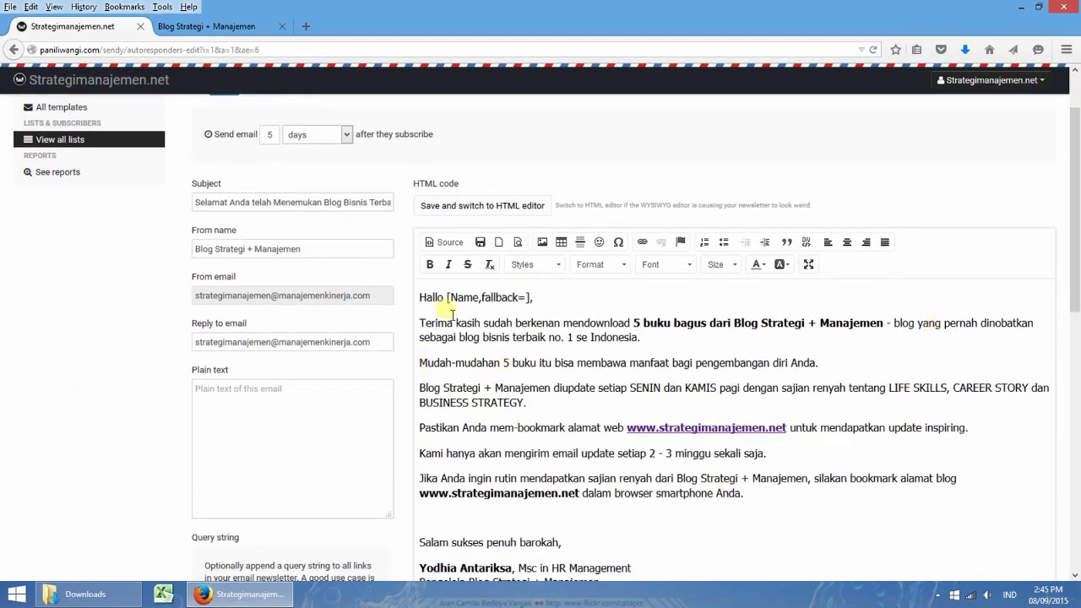
drag(448, 299, 532, 299)
click(532, 385)
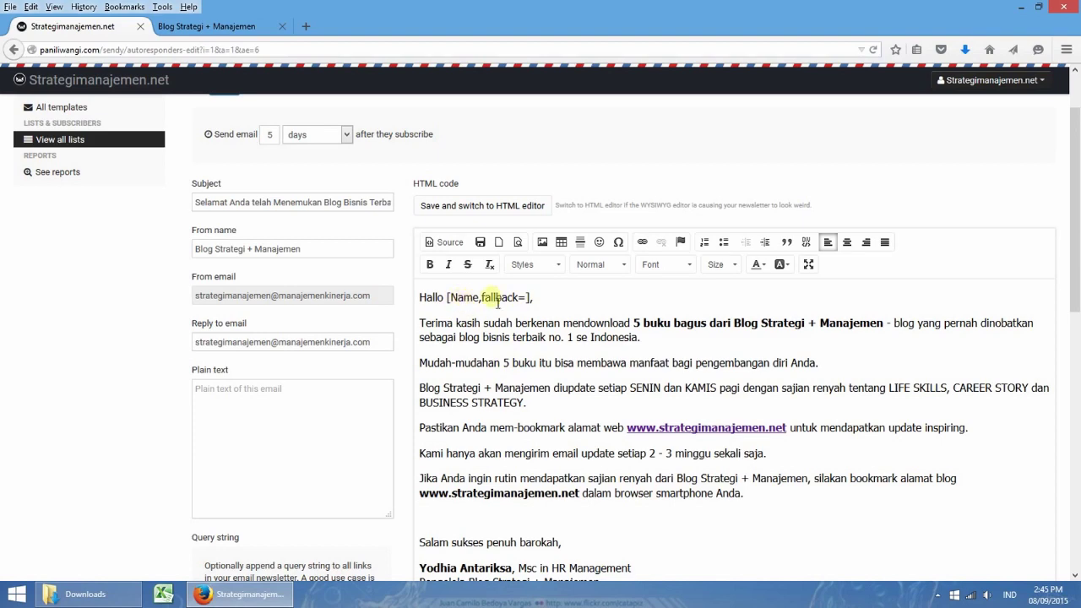
On the blog, open the FREE Ebooks page and examine the name field of its signup form
click(239, 28)
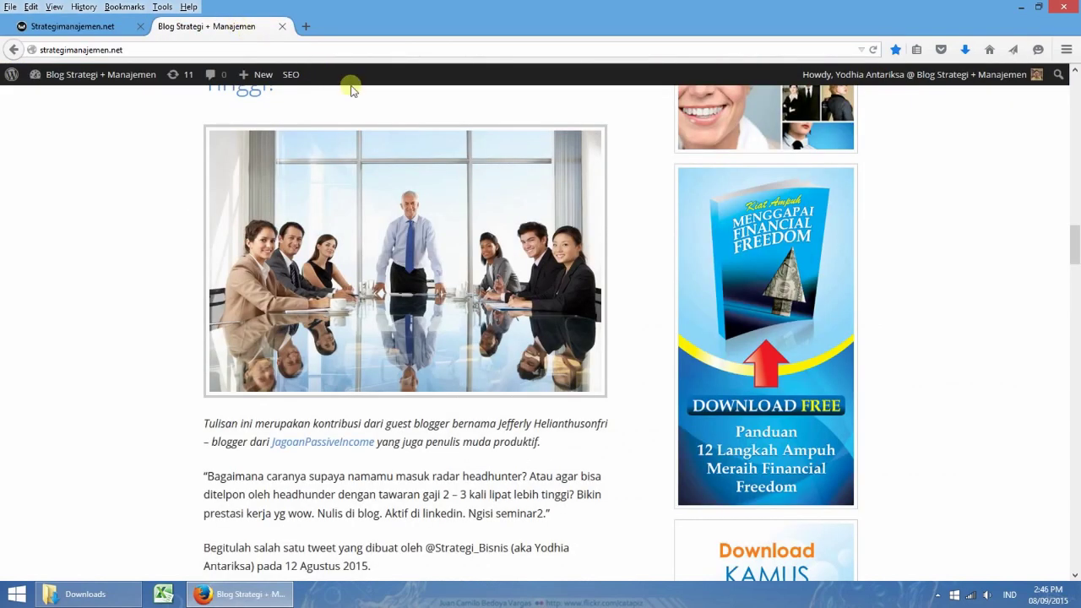
click(788, 233)
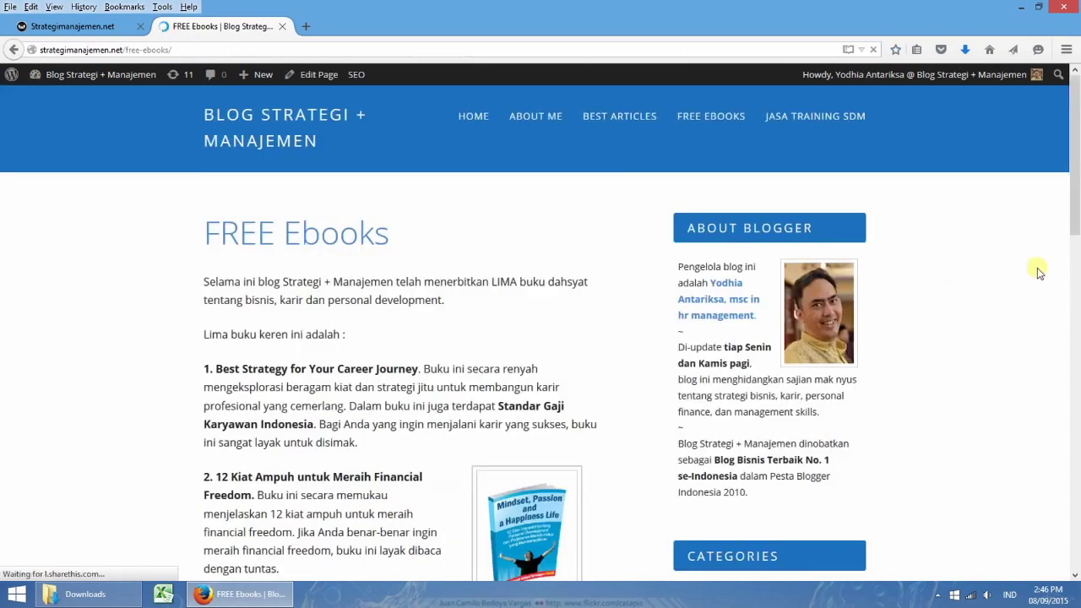
drag(1074, 152, 1076, 446)
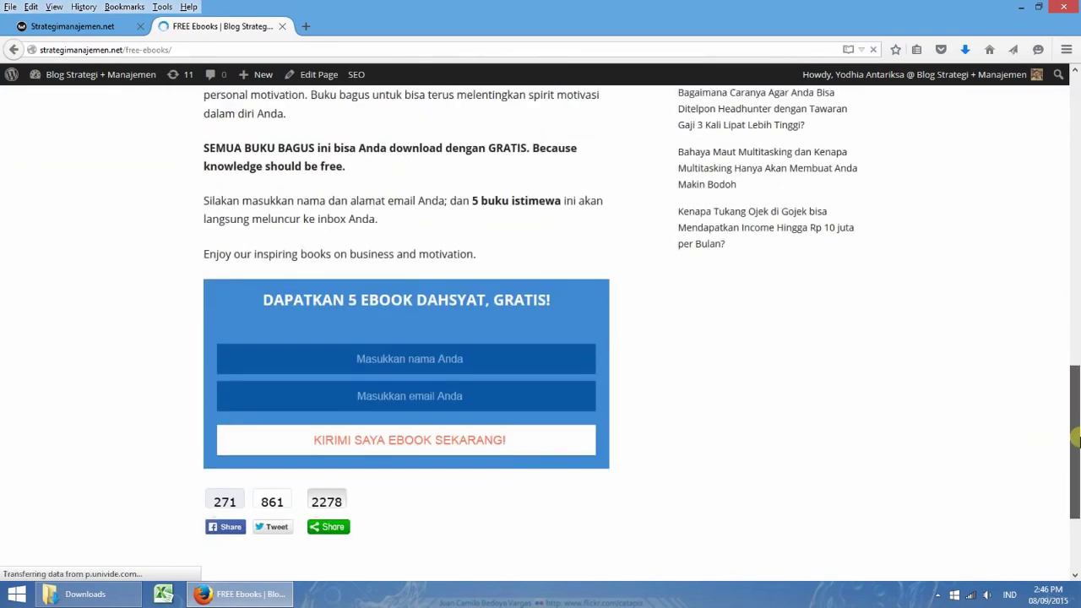
click(361, 357)
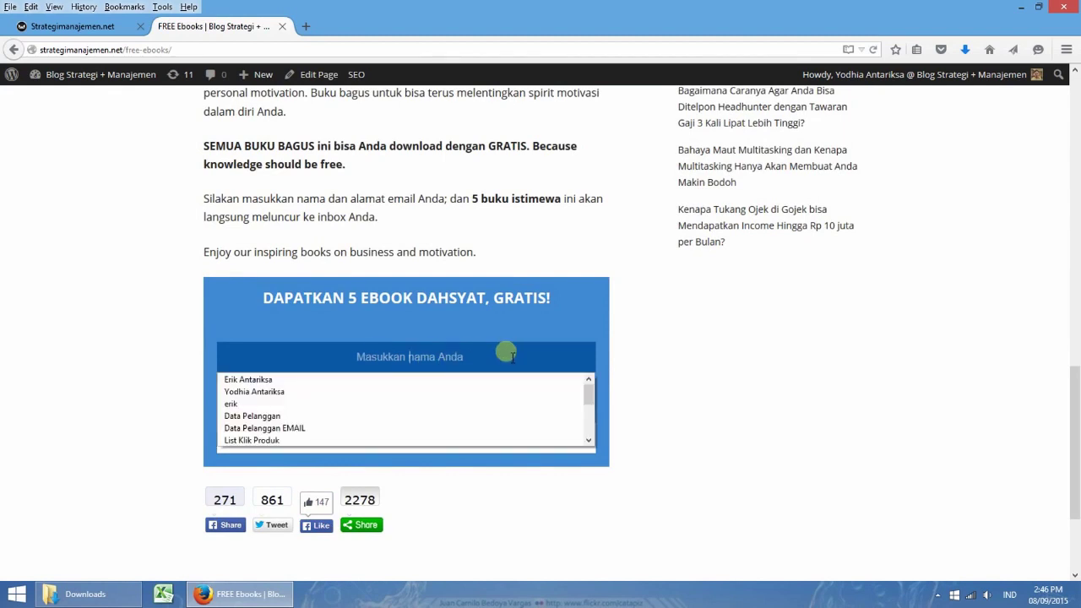
click(467, 356)
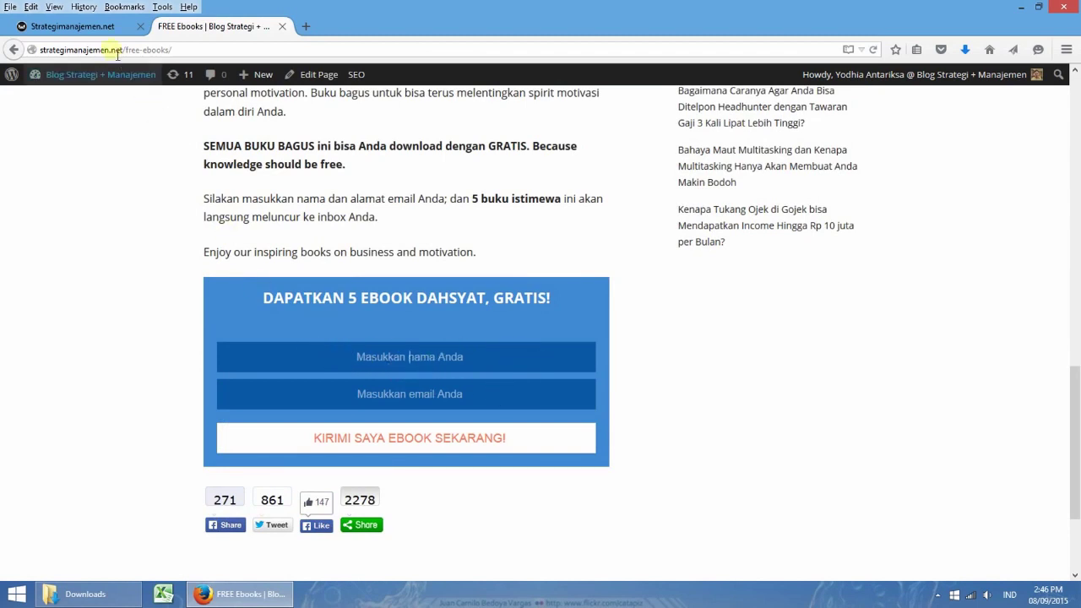
Compare the greeting's name tag in the autoresponder email with the name field in the ebook signup form
click(91, 28)
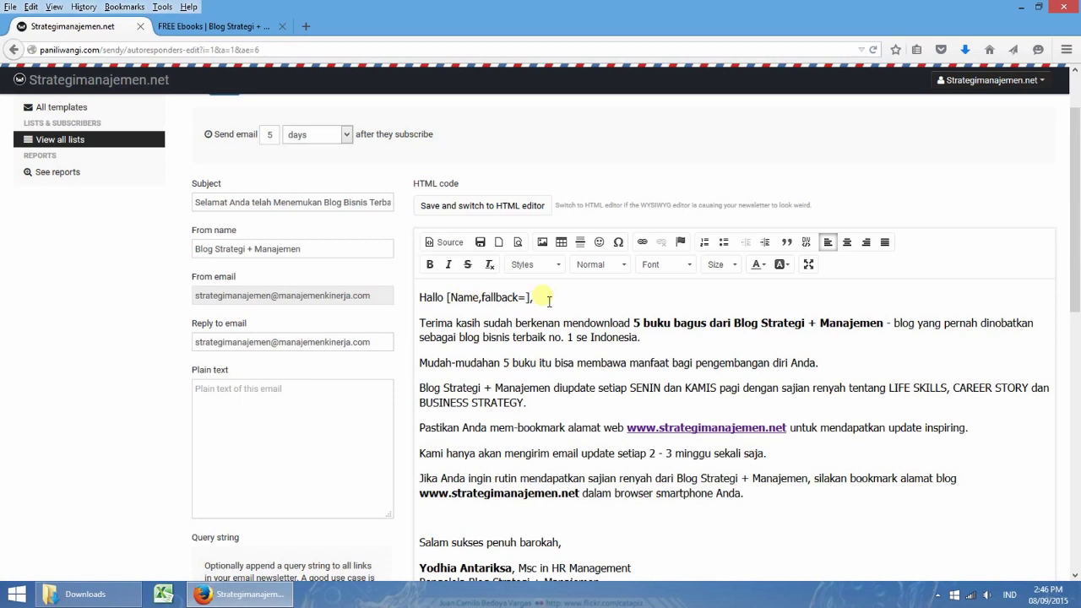
click(243, 28)
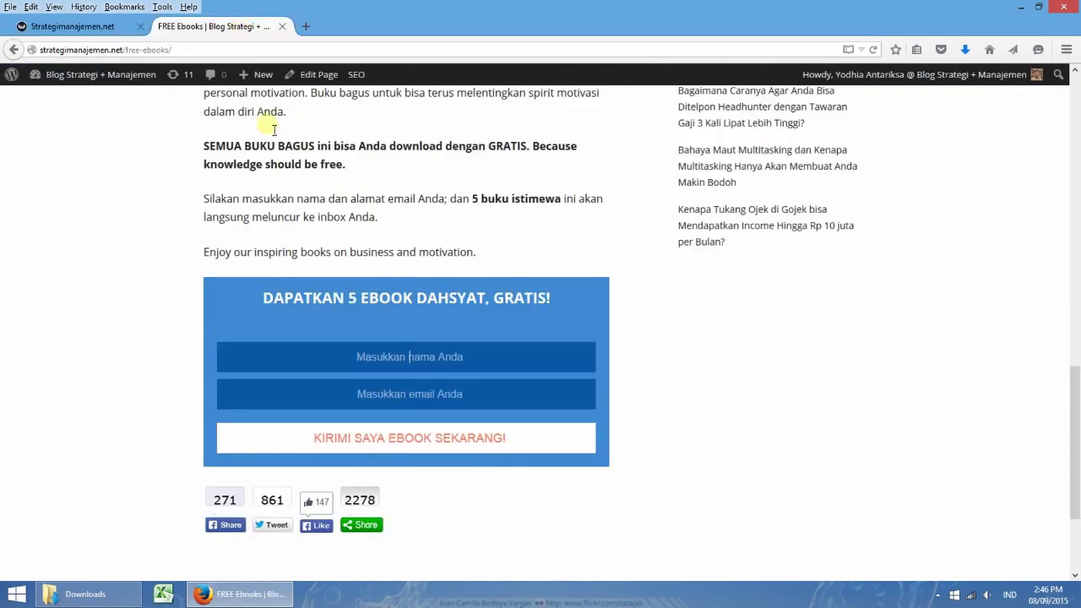
click(462, 353)
click(97, 32)
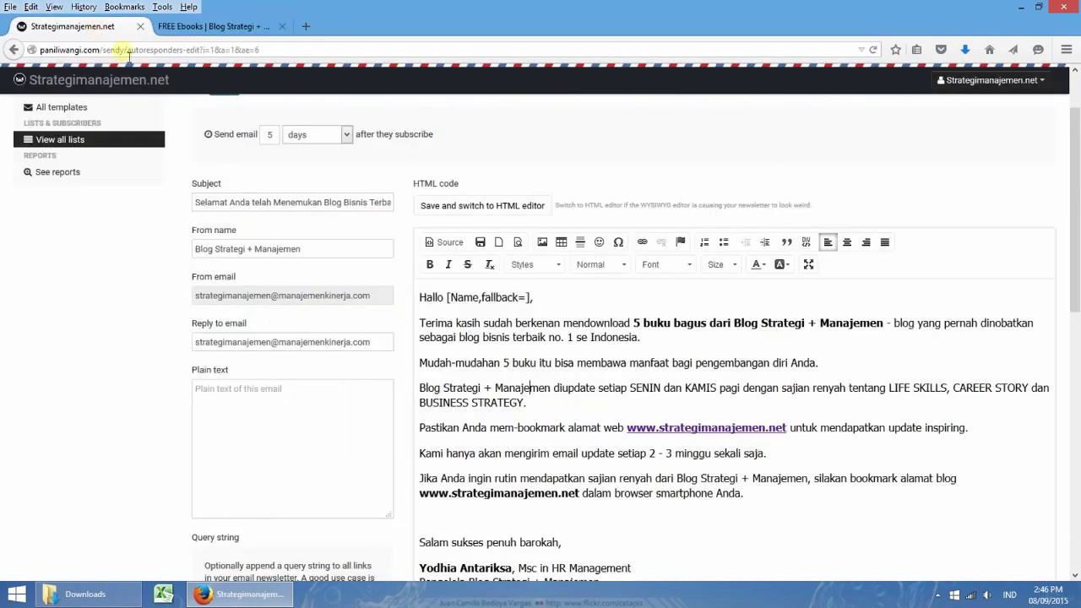
Open the subscriber lists in a new browser tab and view the active subscribers of Email List - Blog Utama
right_click(84, 147)
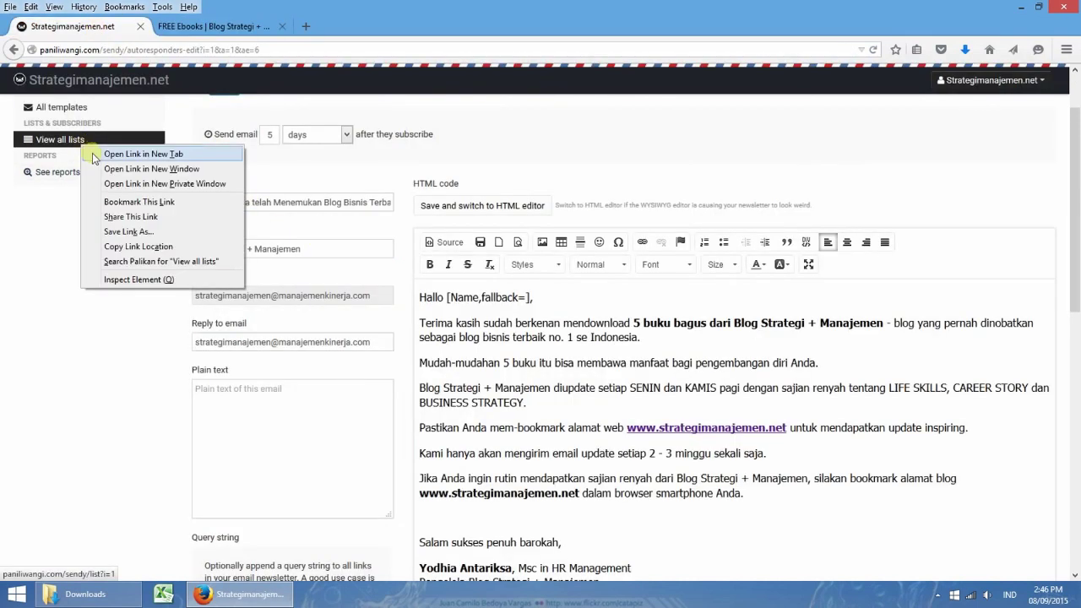
click(92, 153)
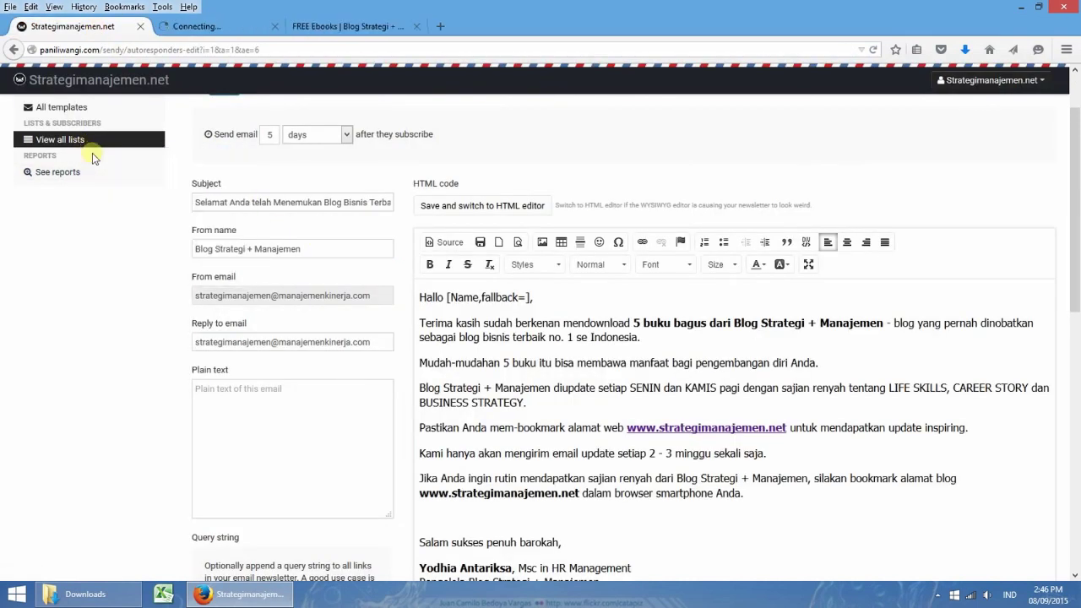
click(229, 26)
click(358, 240)
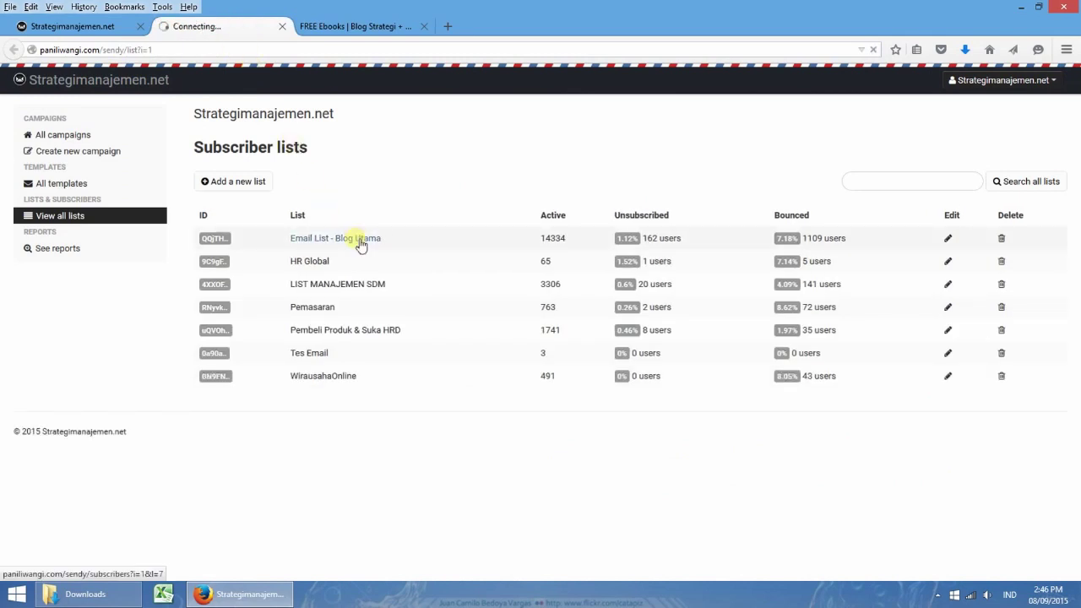
scroll(1079, 240, down, 5)
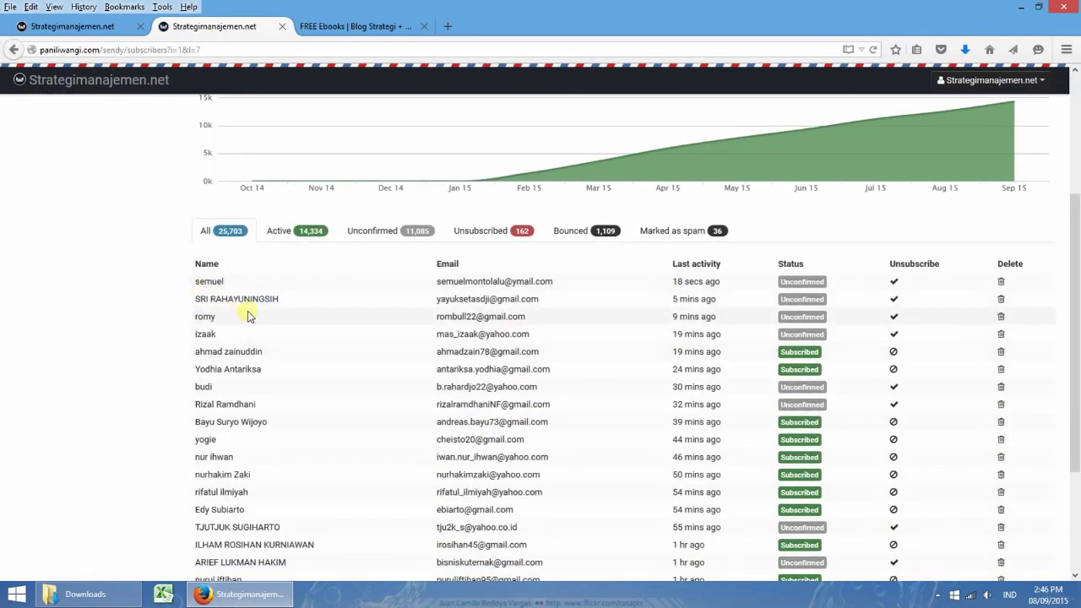
click(285, 233)
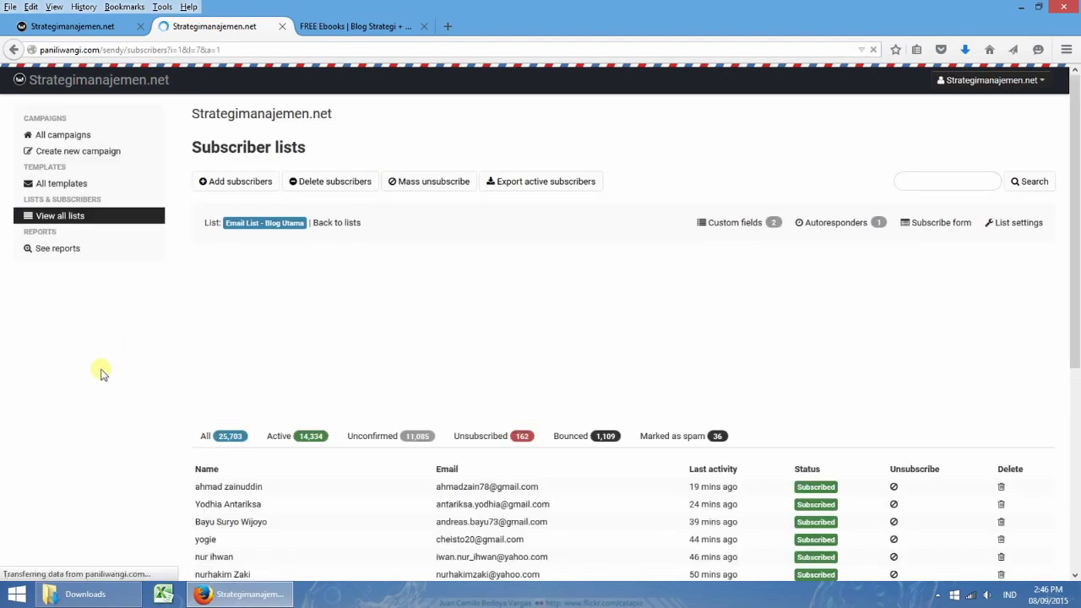
scroll(83, 387, down, 5)
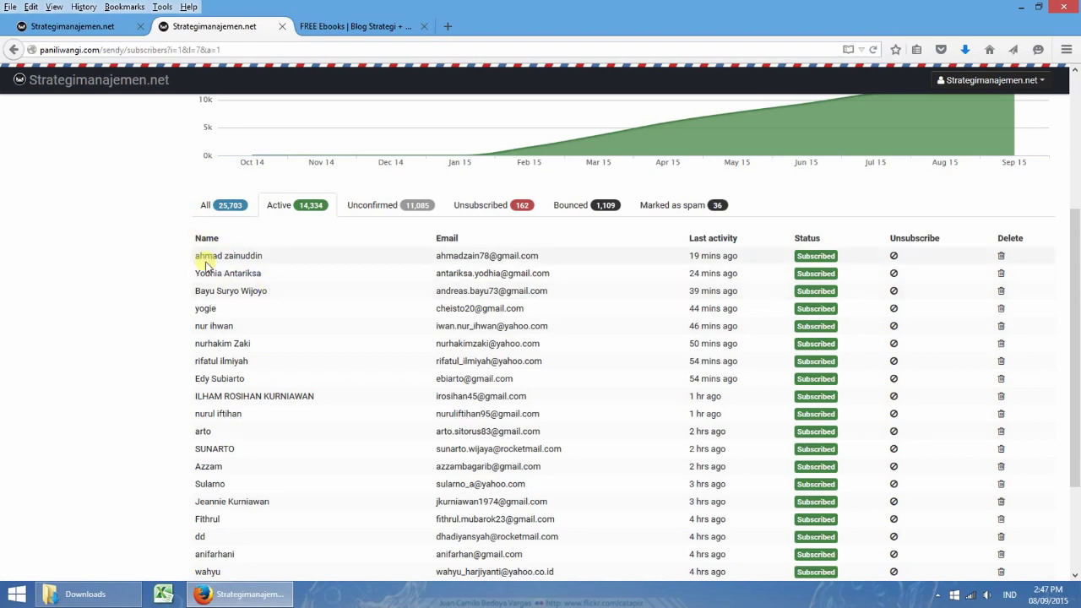
Return to the autoresponder email being edited and review its text from the greeting to the footer links
click(99, 28)
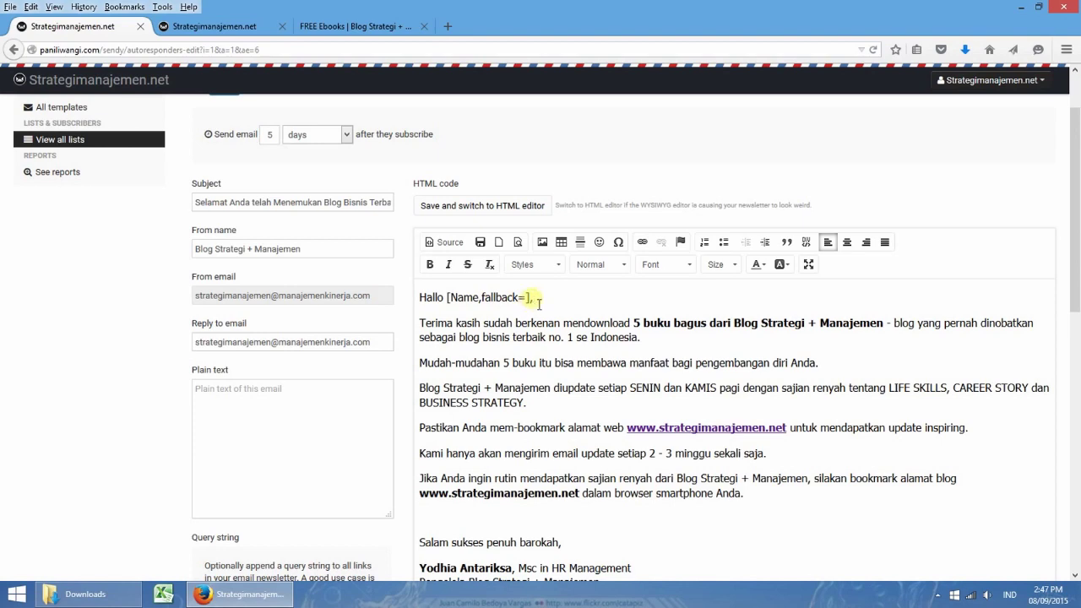
drag(420, 300, 586, 326)
click(831, 346)
scroll(1078, 257, down, 2)
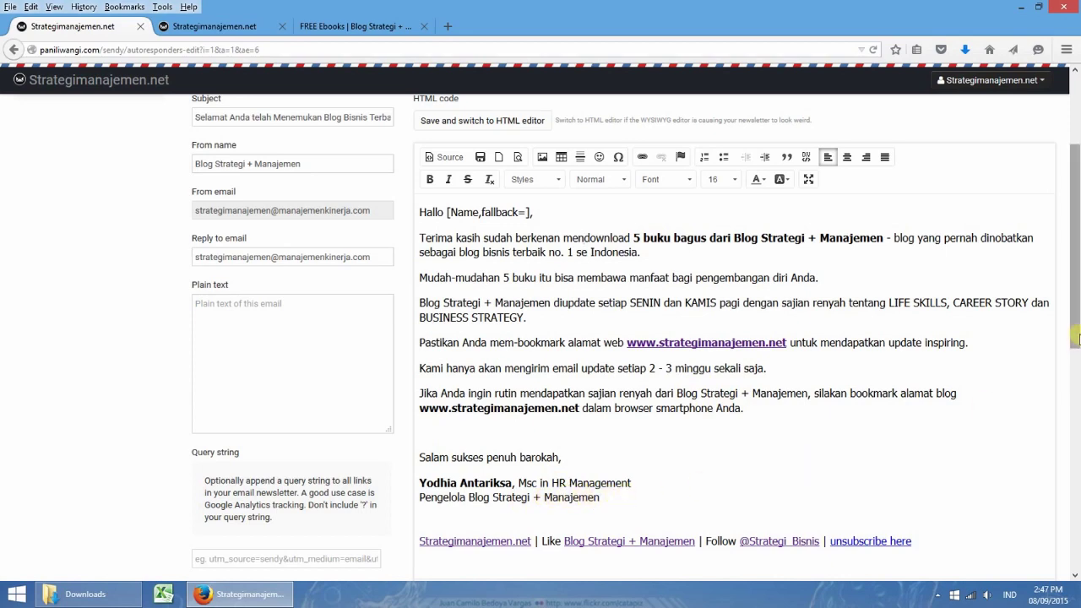
drag(1077, 333, 1077, 270)
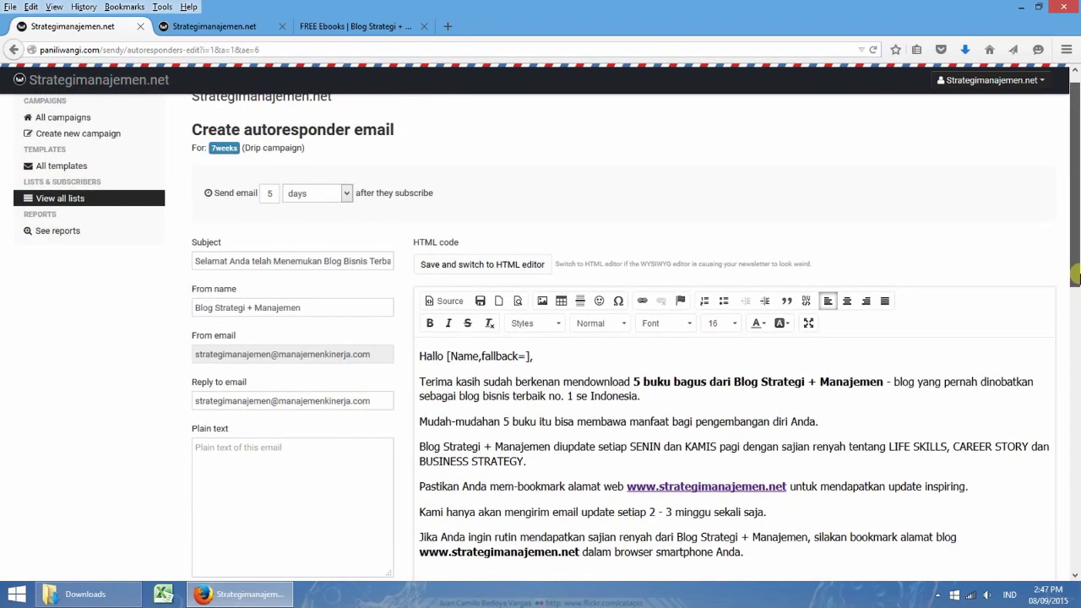
Return to the 7weeks email sequence and preview the email sent 10 days after signup
click(227, 151)
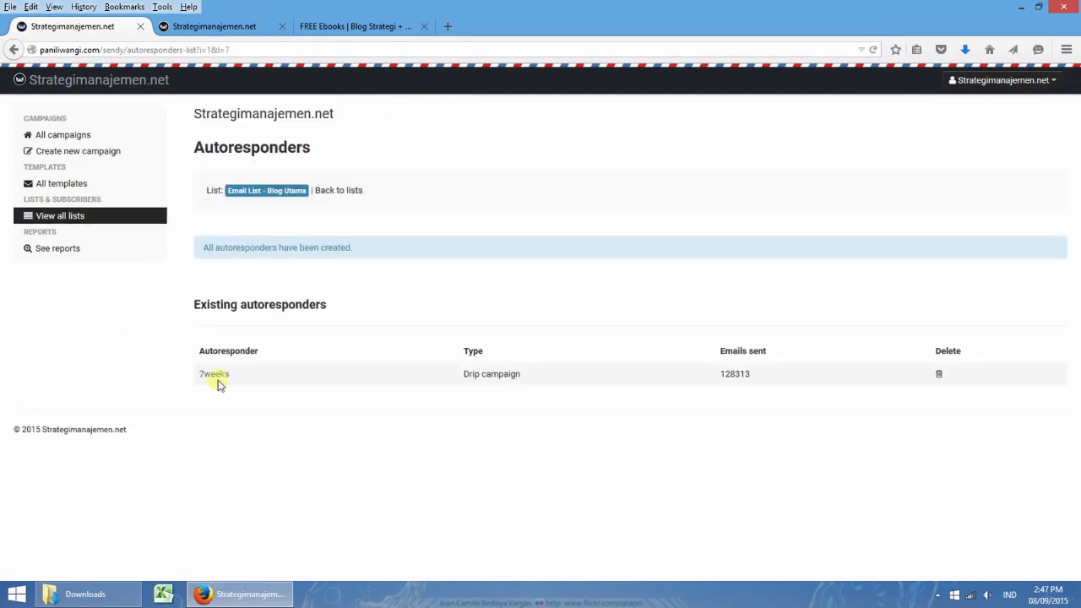
click(225, 382)
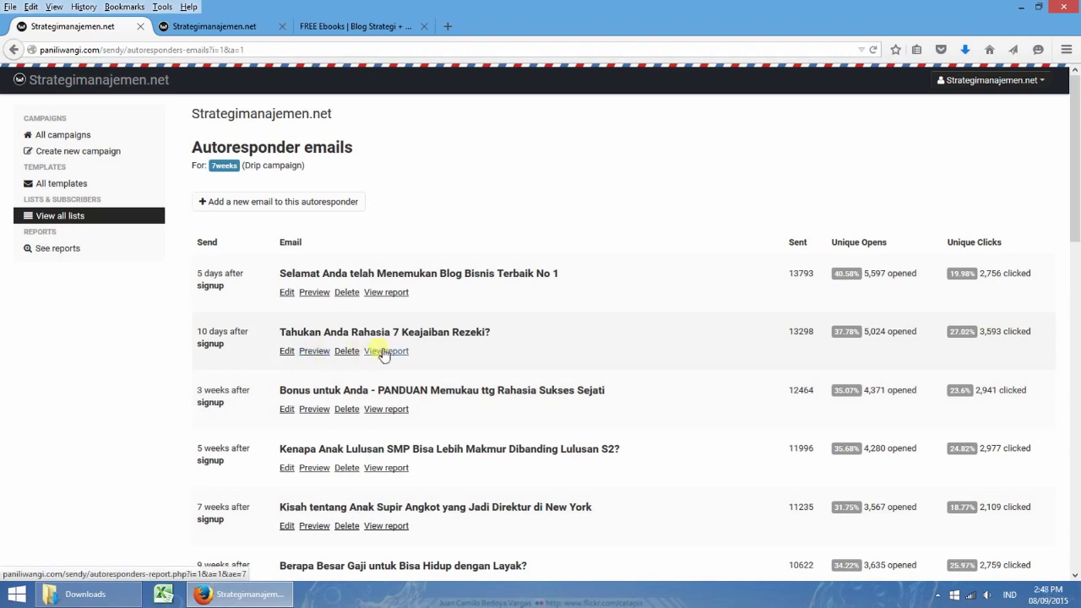
click(314, 350)
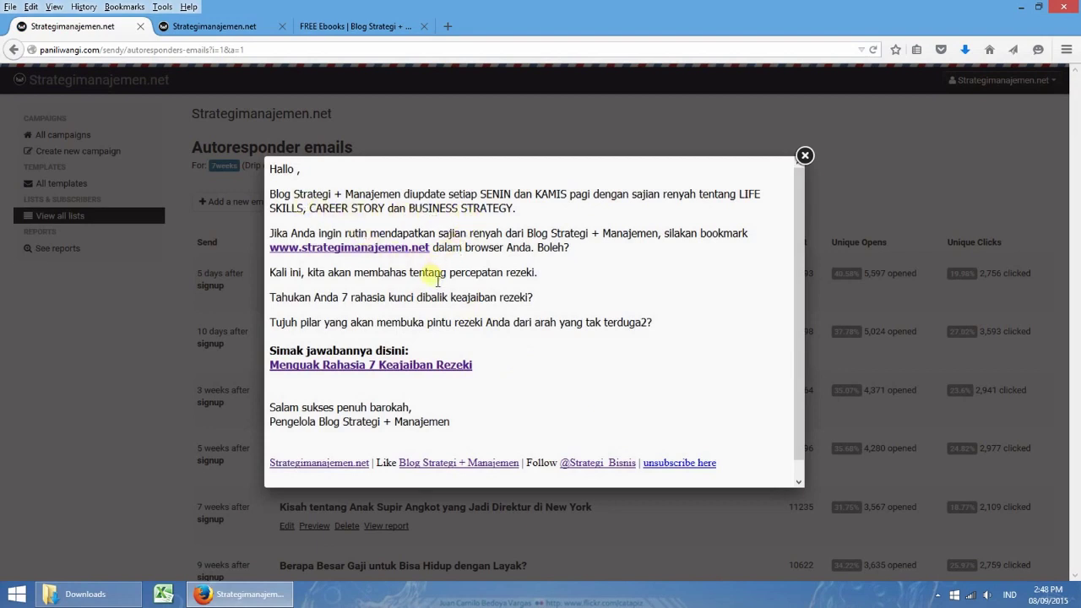
Follow the previewed email's link Menguak Rahasia 7 Keajaiban Rezeki, look over the article and close the preview
click(429, 367)
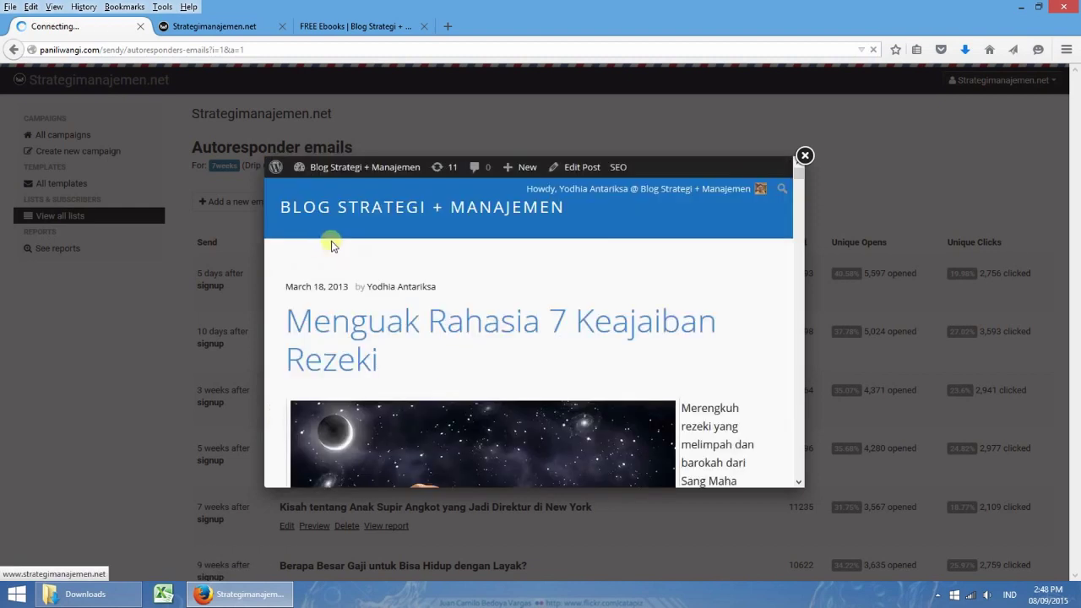
scroll(798, 171, down, 3)
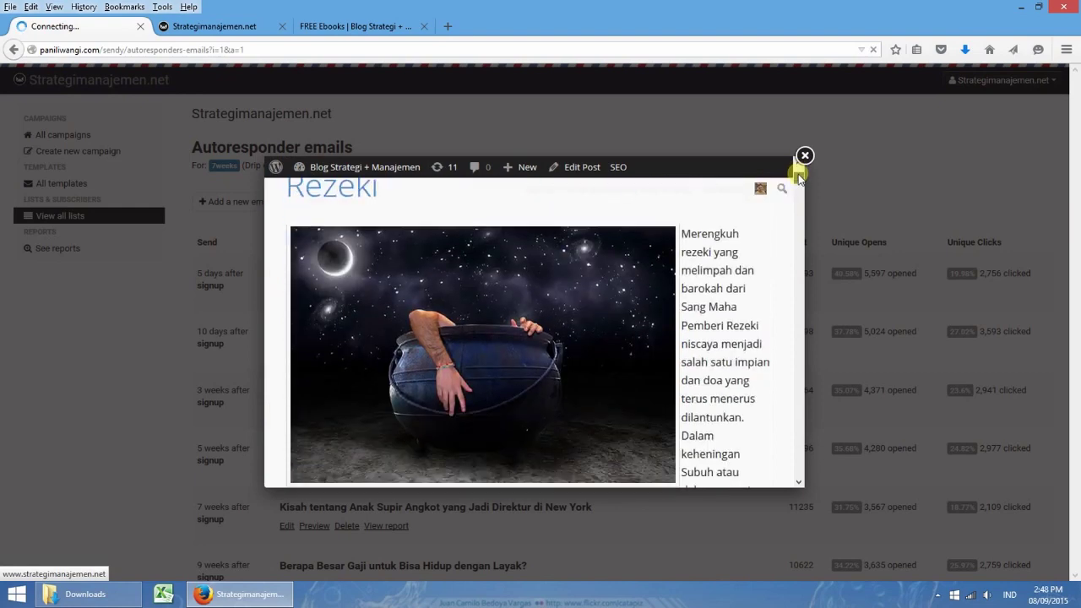
scroll(798, 172, up, 3)
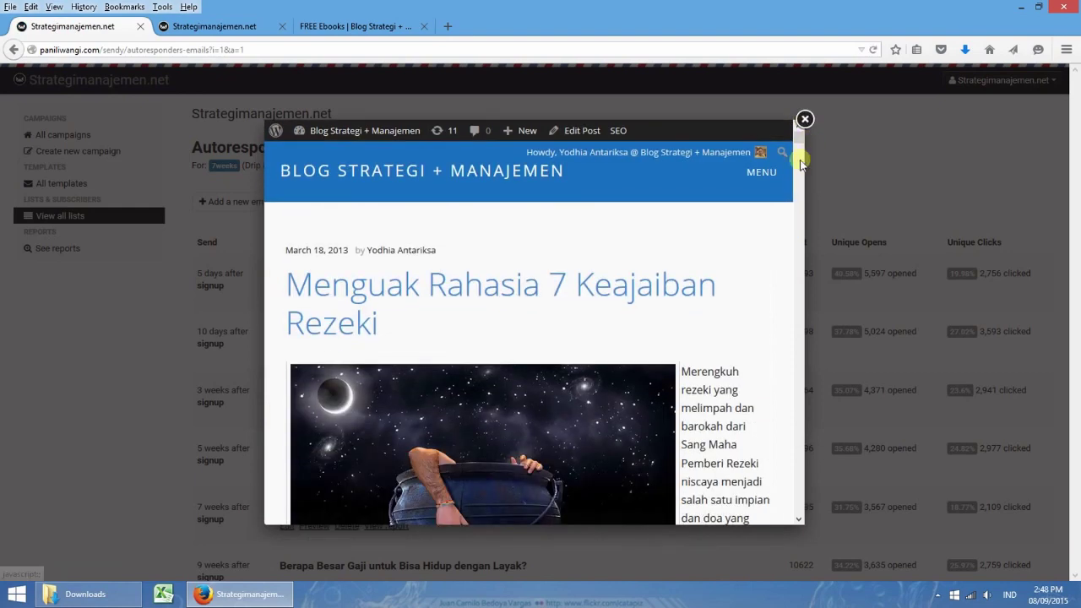
scroll(797, 139, down, 3)
scroll(799, 145, up, 2)
scroll(799, 145, up, 2)
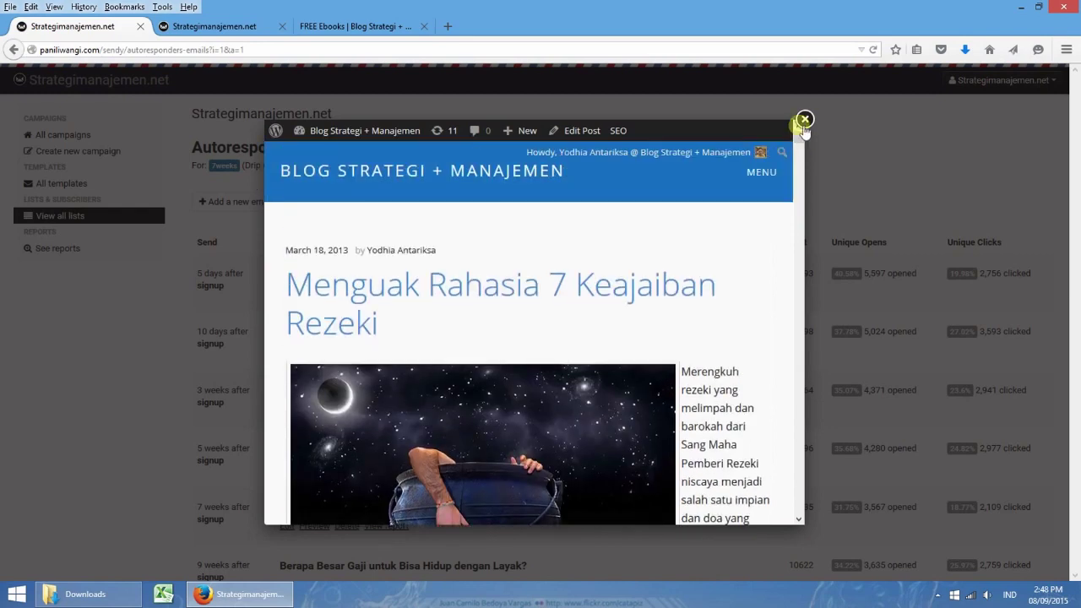
click(805, 119)
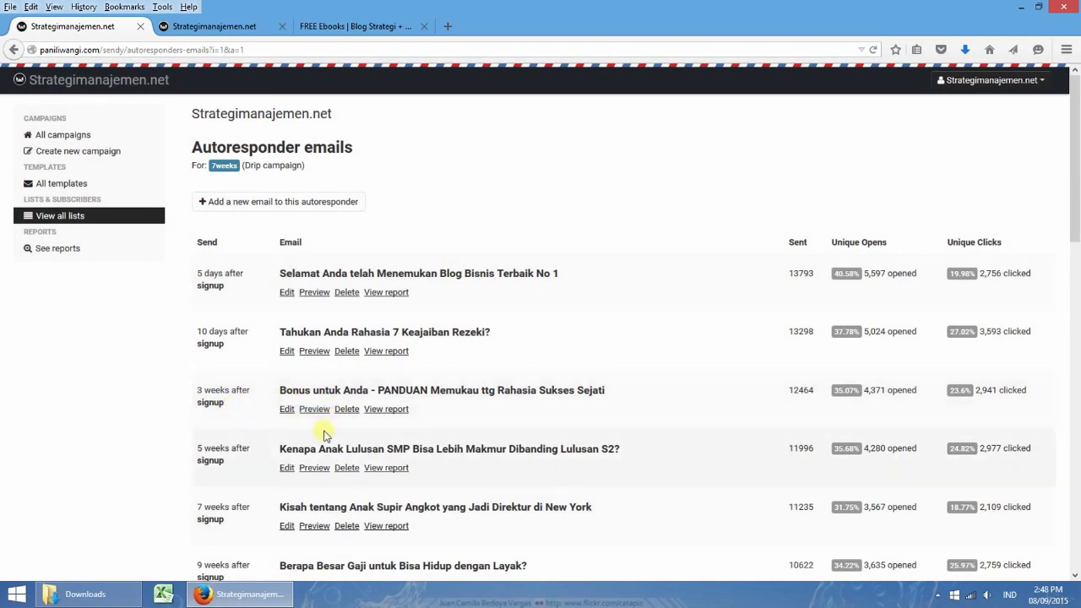
Look through the send delays, open rates and click rates of the emails in the 7weeks sequence
scroll(326, 431, down, 3)
scroll(327, 434, down, 3)
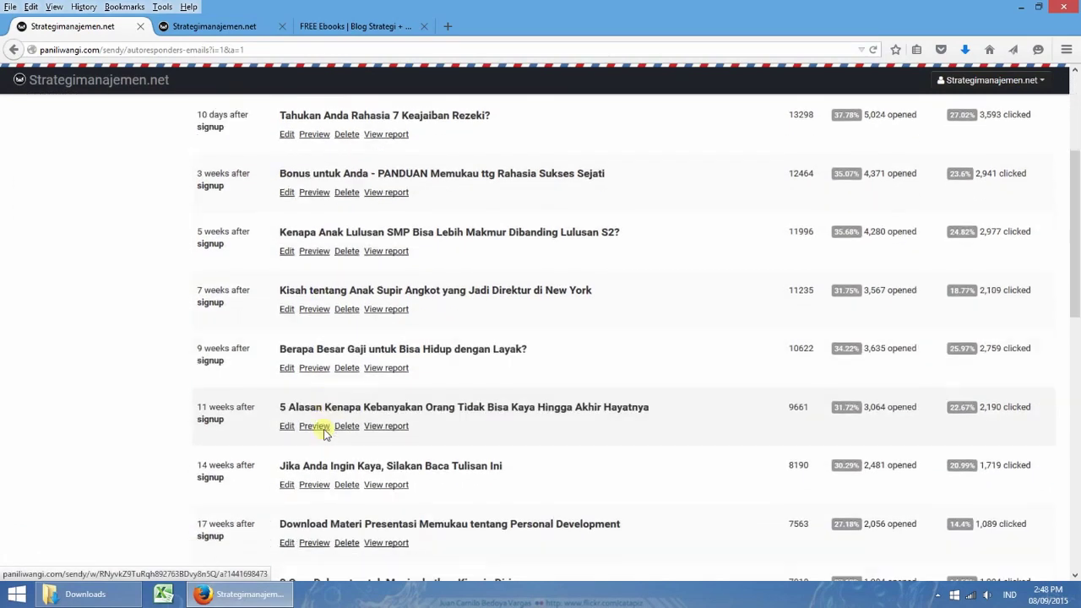
scroll(330, 435, down, 3)
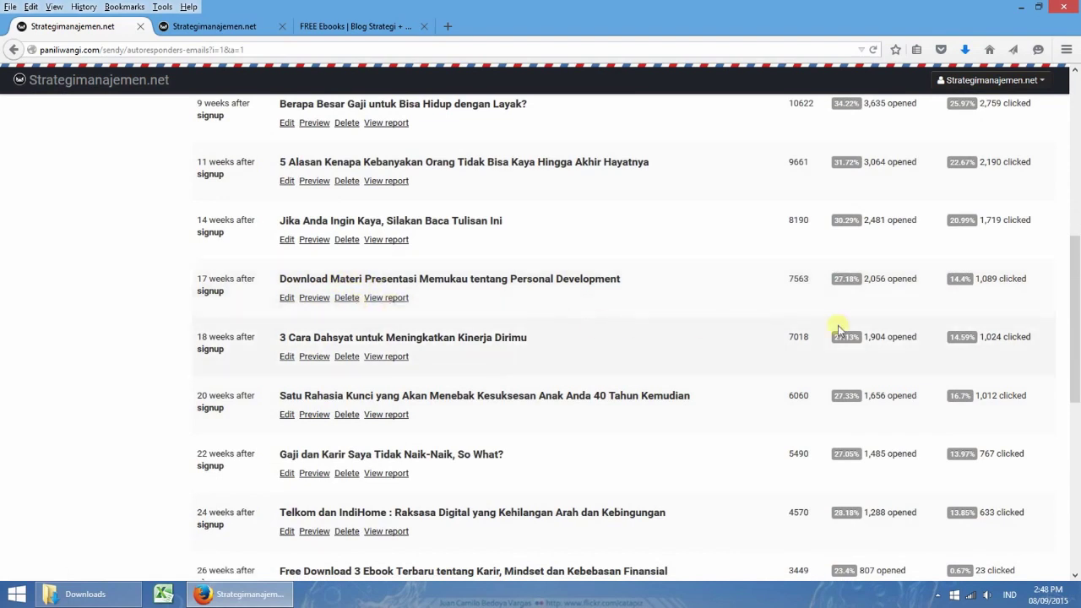
drag(1078, 289, 1078, 123)
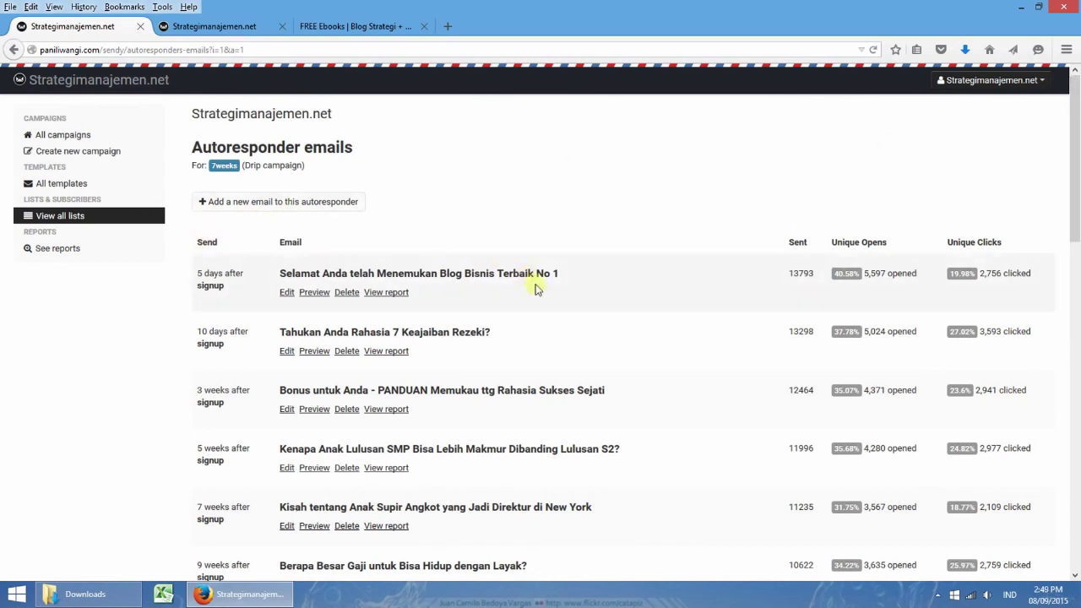
View the list of all campaigns, then go back to the blog's FREE Ebooks page and look over its book descriptions
click(87, 136)
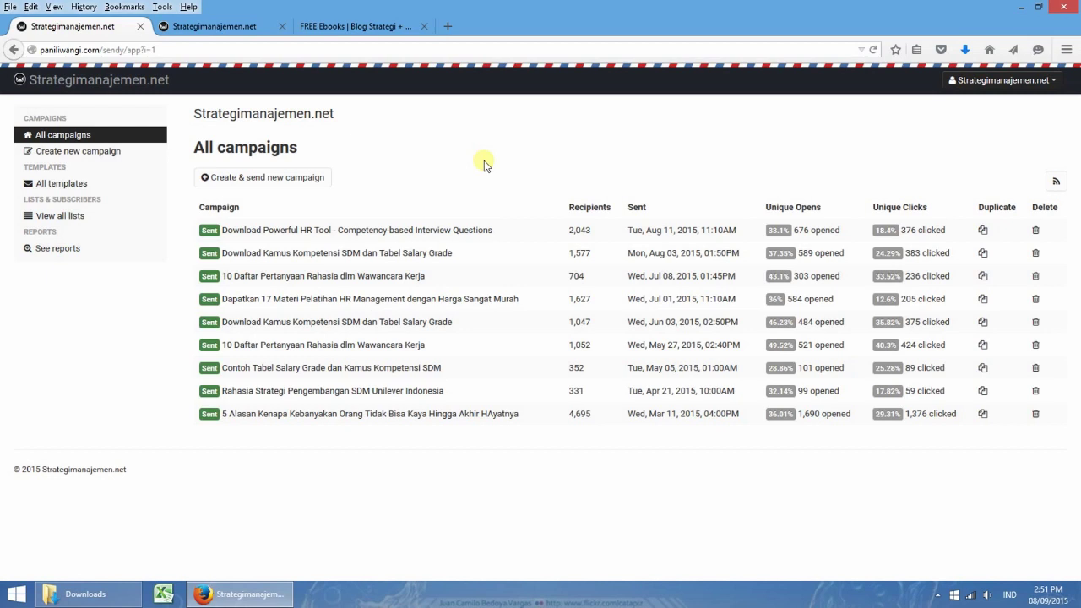
click(389, 36)
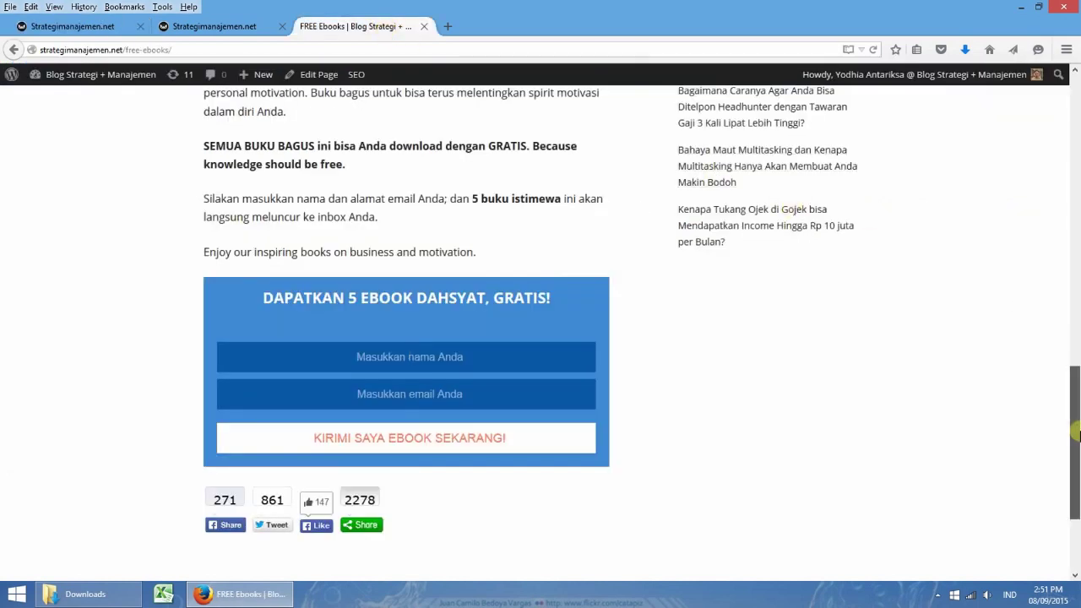
drag(1076, 433, 1074, 160)
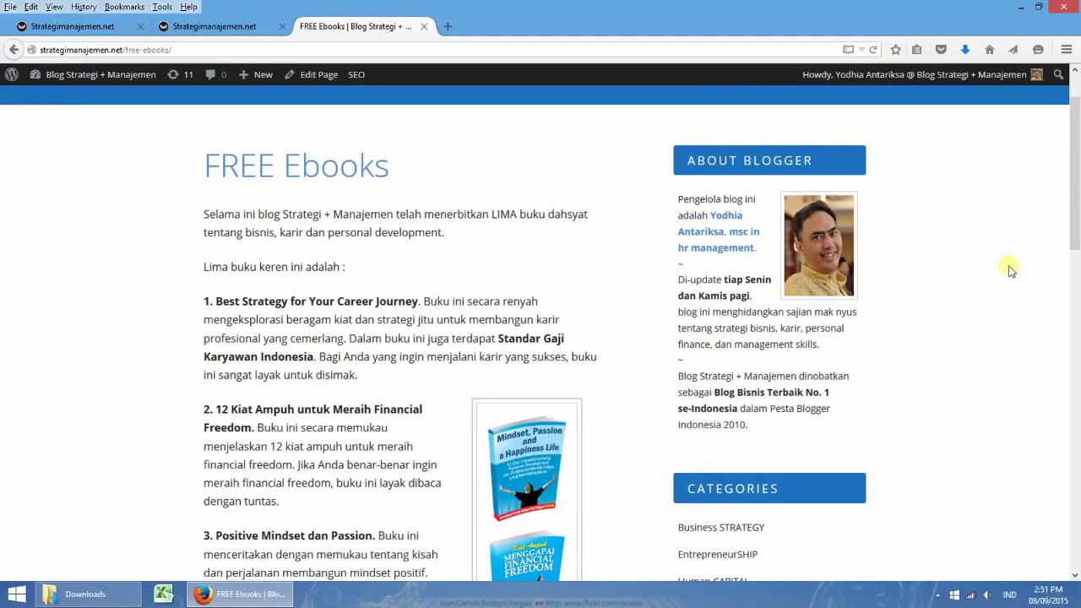